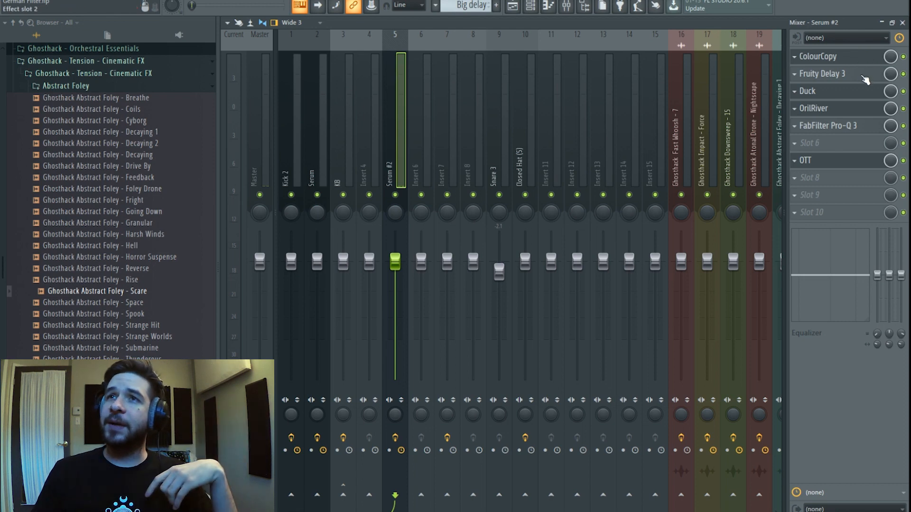
Open Serum #2 from the Channel rack, check its FX delay, then return to the oscillators.
{"action": "left_click", "coordinate": [533, 8]}
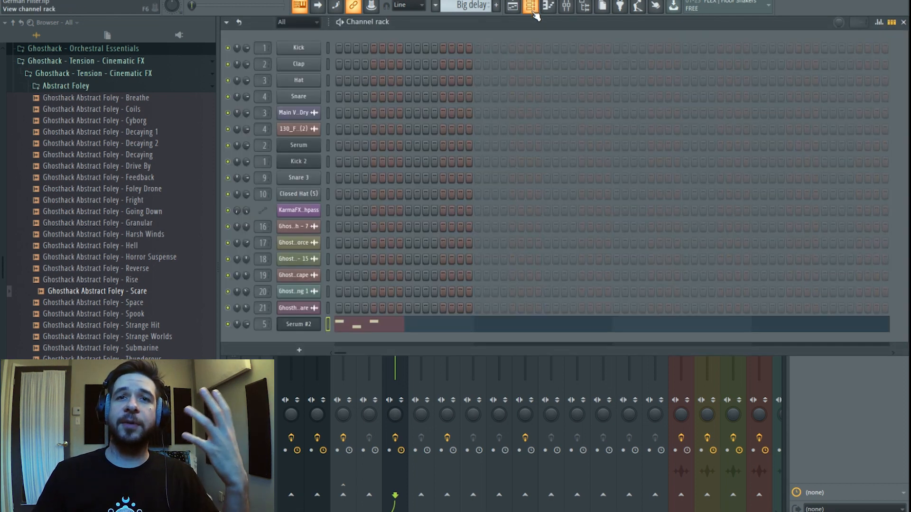
{"action": "left_click", "coordinate": [298, 324]}
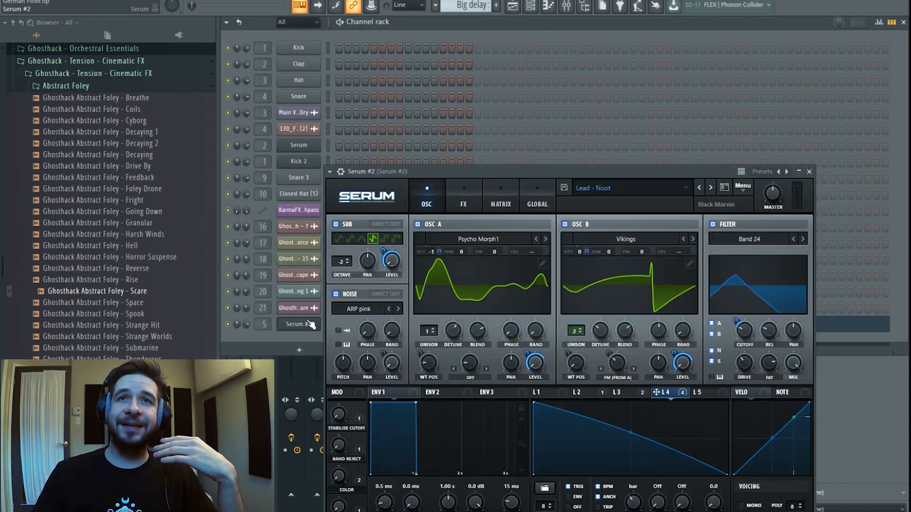
{"action": "left_click", "coordinate": [464, 197]}
{"action": "left_click", "coordinate": [374, 324]}
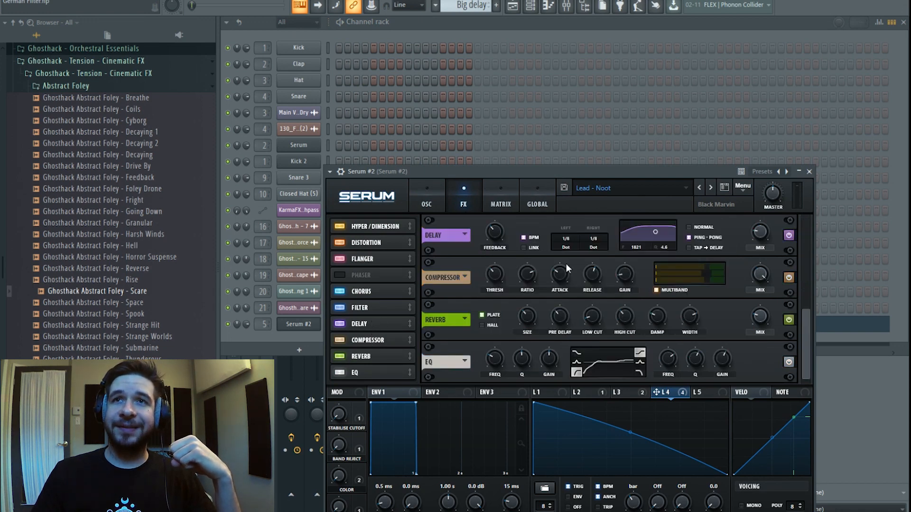
{"action": "left_click", "coordinate": [445, 199]}
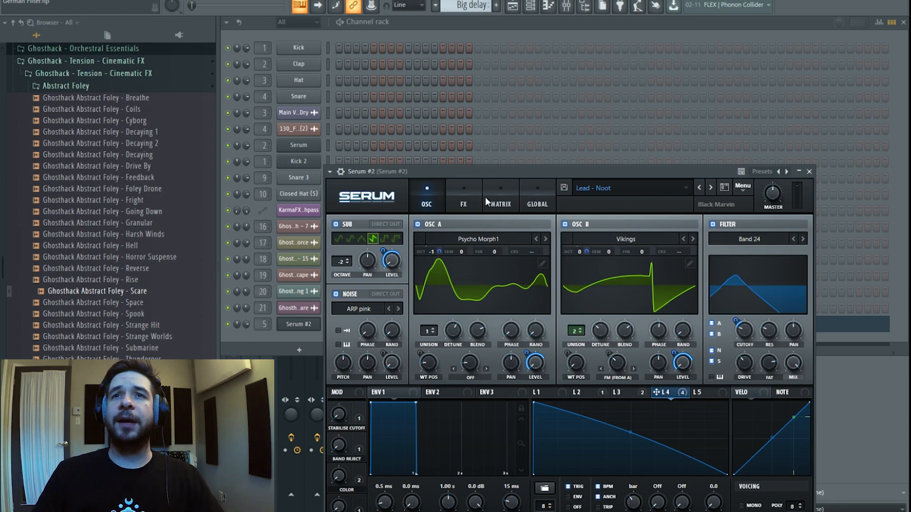
Reopen Serum #2 from the Channel rack and move its window up to reveal the keyboard.
{"action": "left_click", "coordinate": [567, 7]}
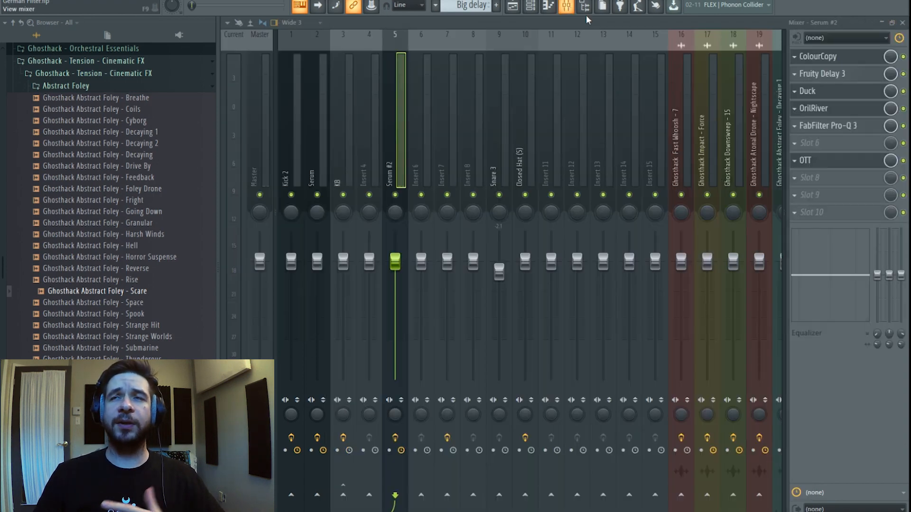
{"action": "left_click", "coordinate": [513, 6]}
{"action": "left_click", "coordinate": [530, 6]}
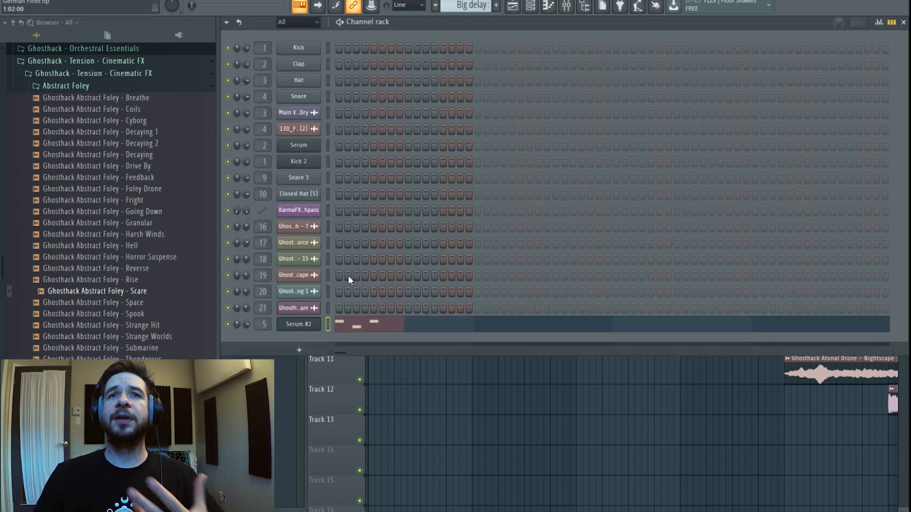
{"action": "left_click", "coordinate": [306, 324]}
{"action": "left_click_drag", "start_coordinate": [497, 177], "coordinate": [496, 118]}
Go back to the mixer, then reopen Serum #2 over the Channel rack.
{"action": "left_click", "coordinate": [566, 6]}
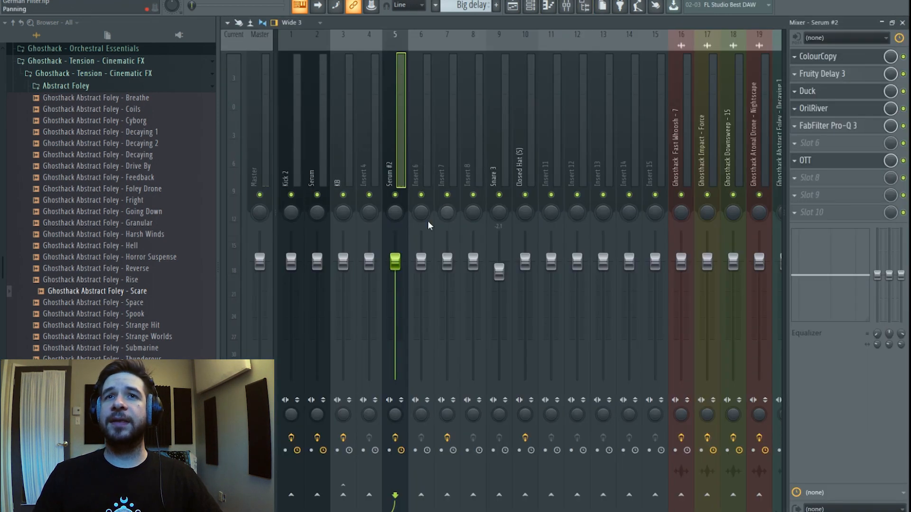
{"action": "left_click", "coordinate": [396, 436]}
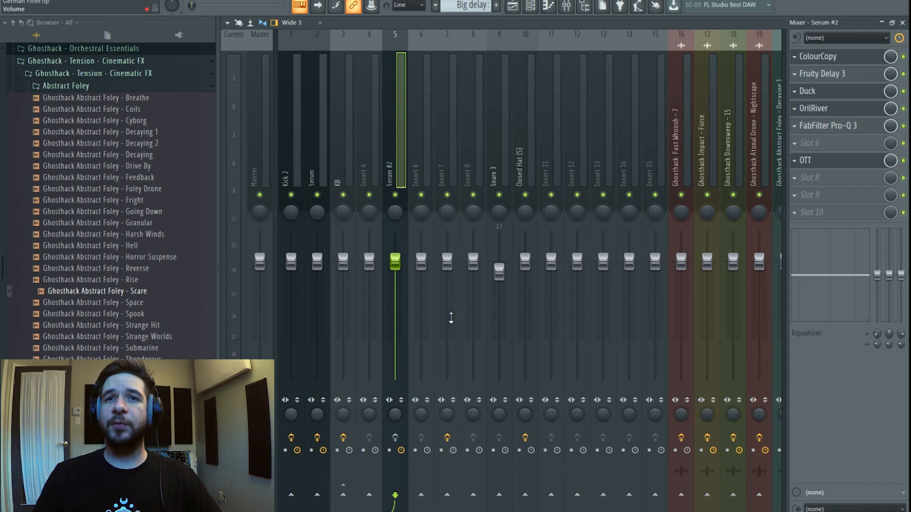
{"action": "left_click", "coordinate": [531, 5]}
{"action": "left_click", "coordinate": [312, 323]}
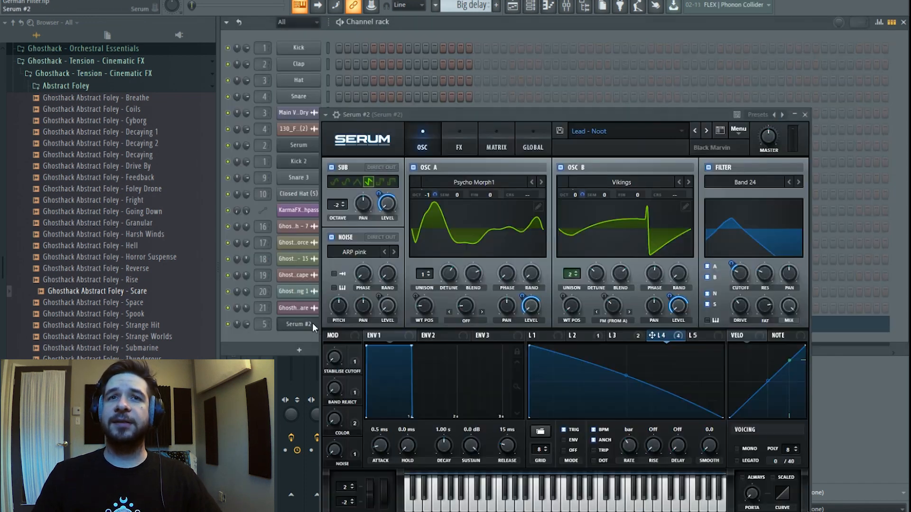
{"action": "left_click", "coordinate": [603, 136]}
{"action": "mouse_move", "coordinate": [607, 182]}
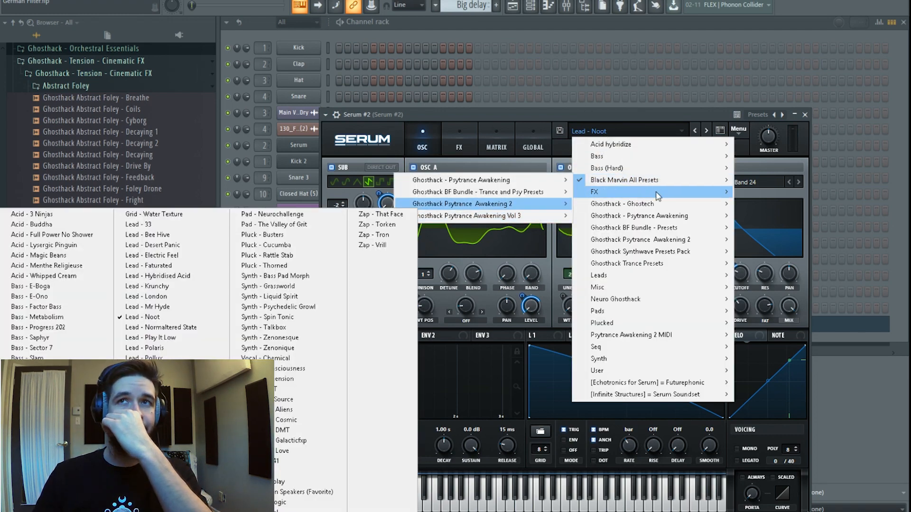
{"action": "left_click", "coordinate": [576, 114]}
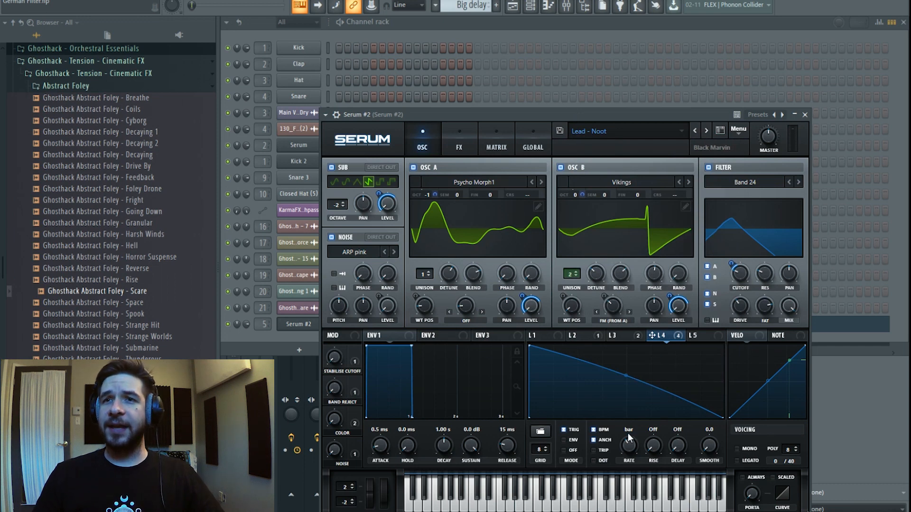
{"action": "left_click_drag", "start_coordinate": [638, 454], "coordinate": [638, 440]}
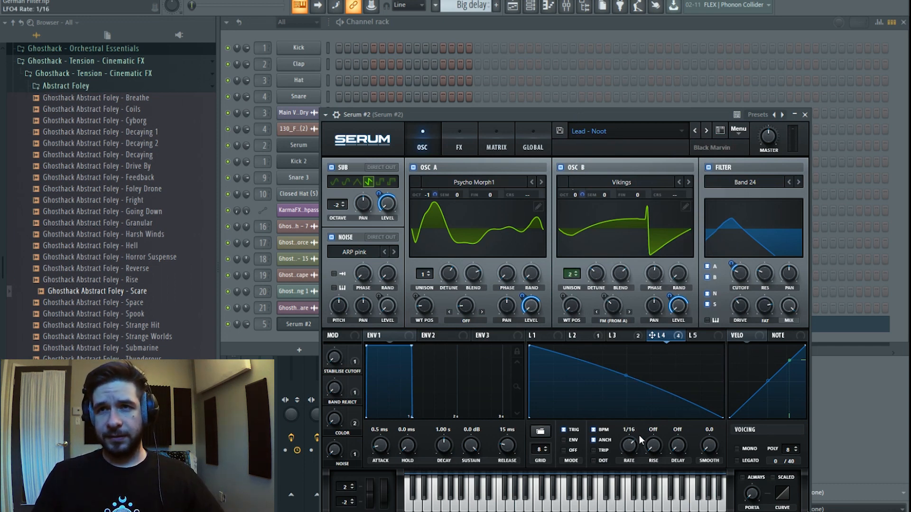
{"action": "left_click_drag", "start_coordinate": [634, 448], "coordinate": [616, 469]}
{"action": "key", "text": "space"}
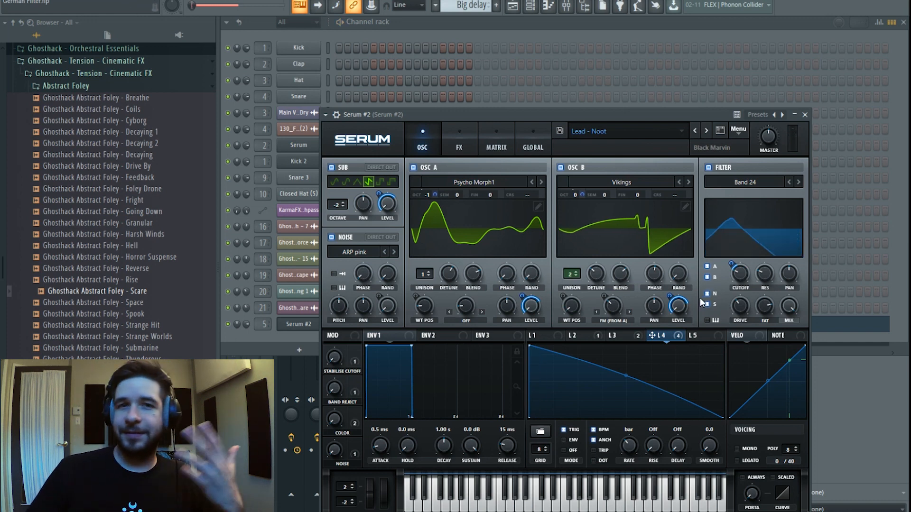
In the mixer, disable the Pro-Q 3 and OTT inserts and open the ColourCopy delay.
{"action": "left_click", "coordinate": [569, 10]}
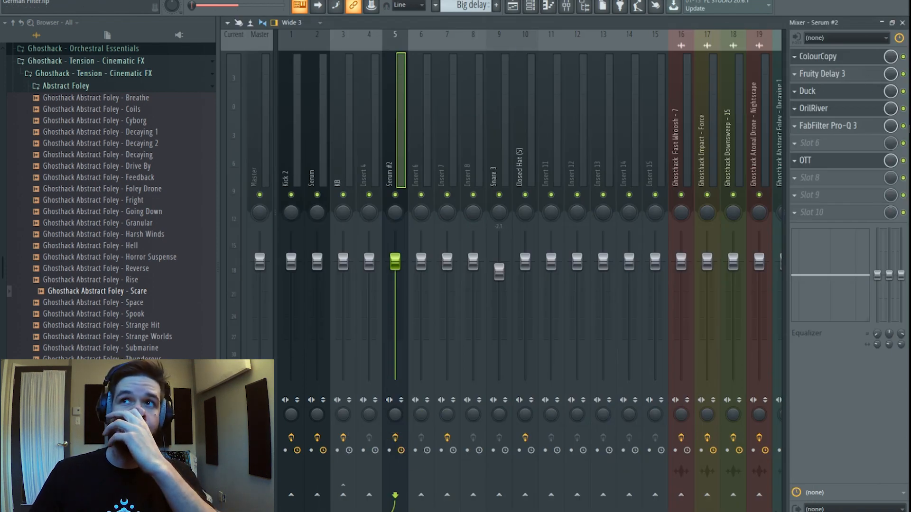
{"action": "left_click", "coordinate": [903, 126]}
{"action": "left_click", "coordinate": [903, 161]}
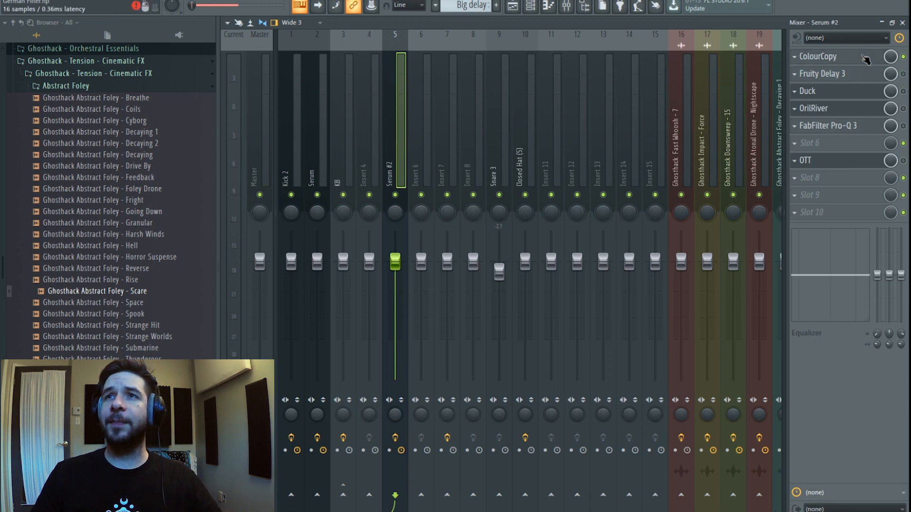
{"action": "left_click", "coordinate": [830, 56]}
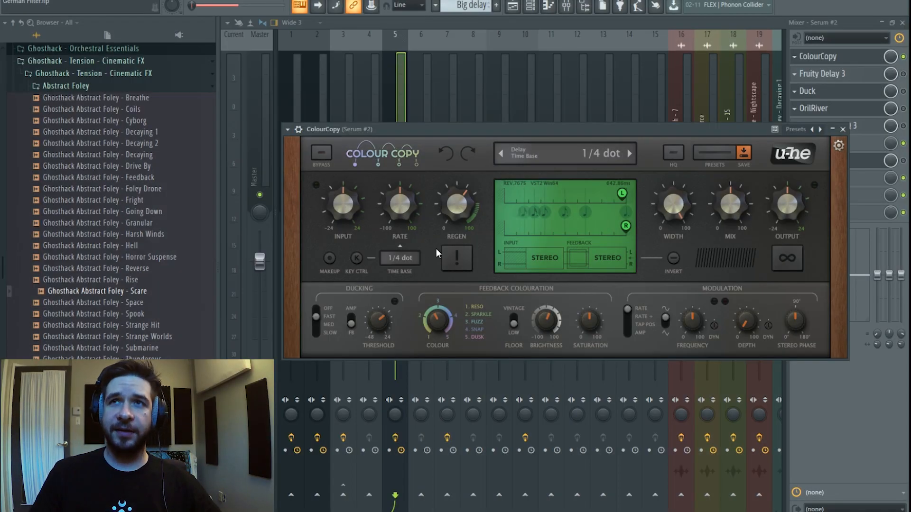
{"action": "left_click", "coordinate": [404, 258]}
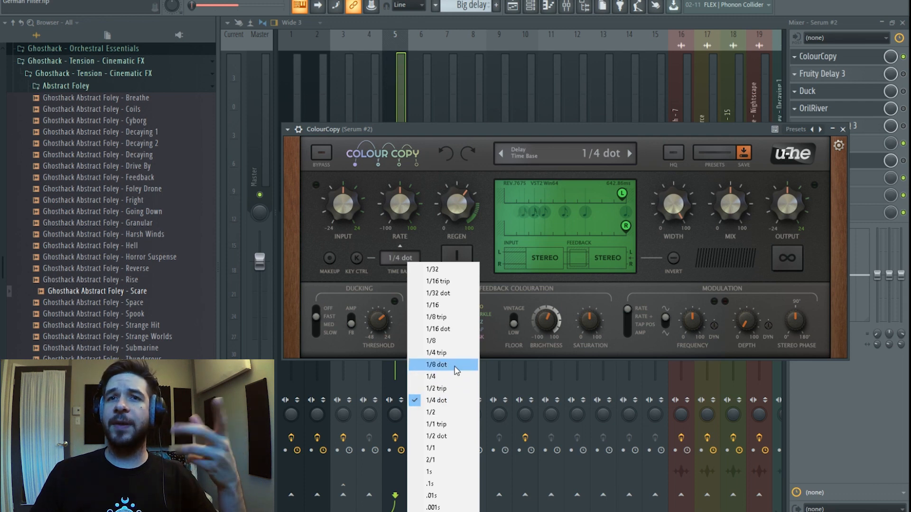
{"action": "left_click", "coordinate": [485, 132]}
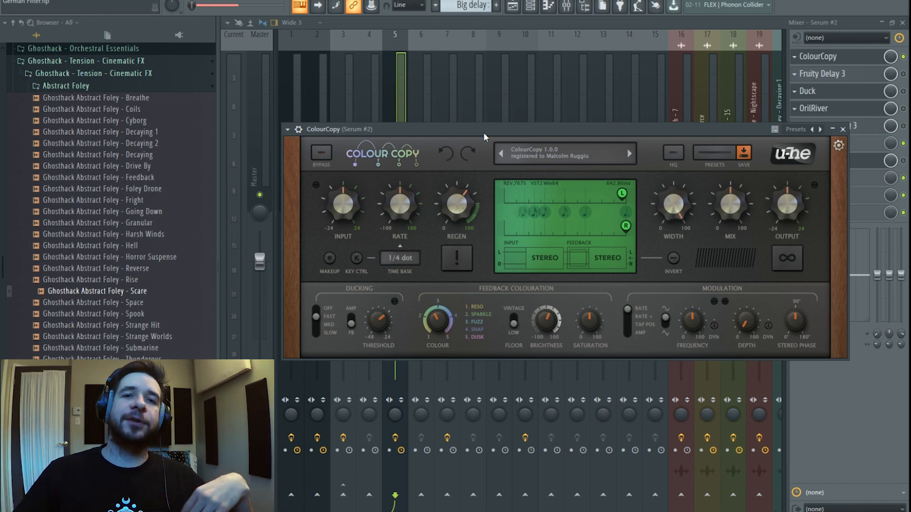
Reopen ColourCopy, solo the Serum #2 insert and start playback.
{"action": "left_click", "coordinate": [395, 102]}
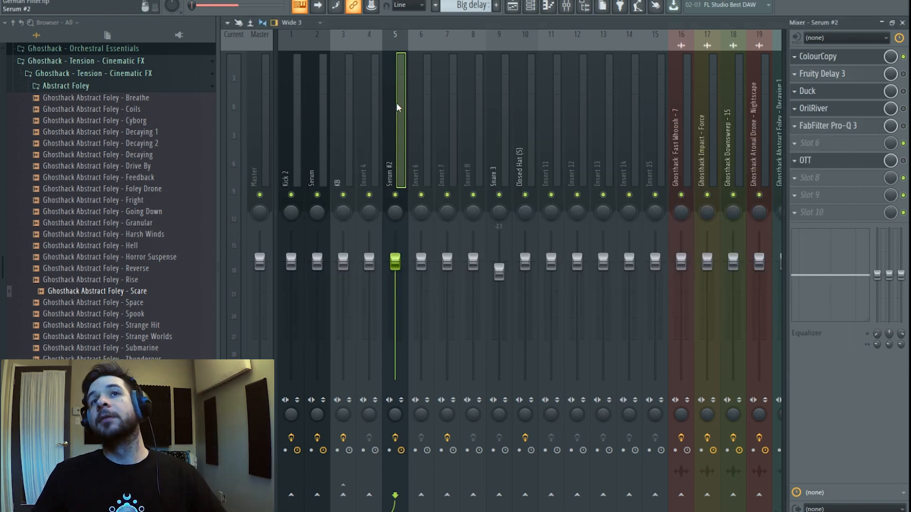
{"action": "left_click", "coordinate": [854, 58]}
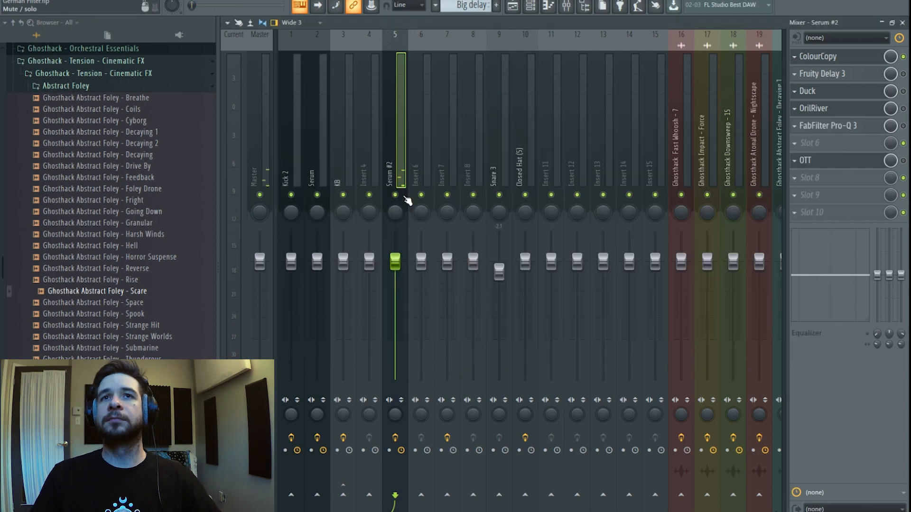
{"action": "right_click", "coordinate": [397, 195]}
{"action": "key", "text": "space"}
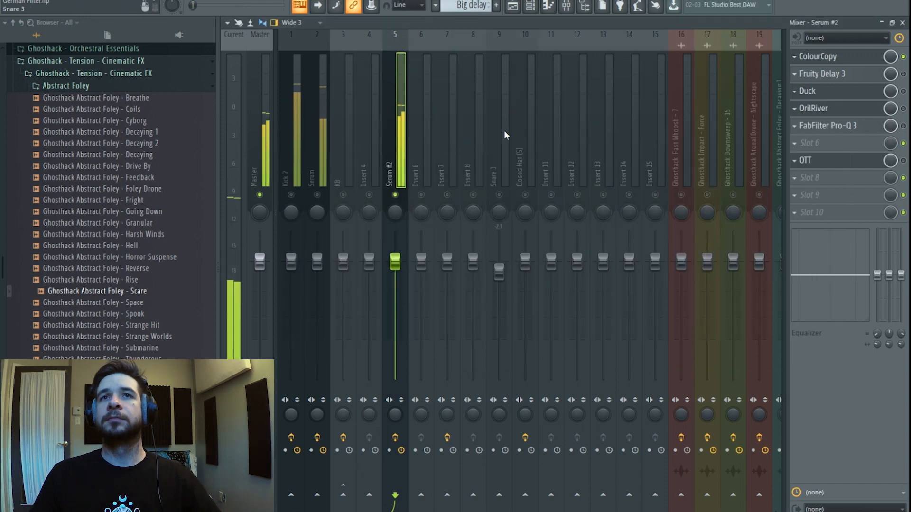
Switch off Serum #2's built-in delay on its FX page, then return to the Channel rack.
{"action": "left_click", "coordinate": [535, 12]}
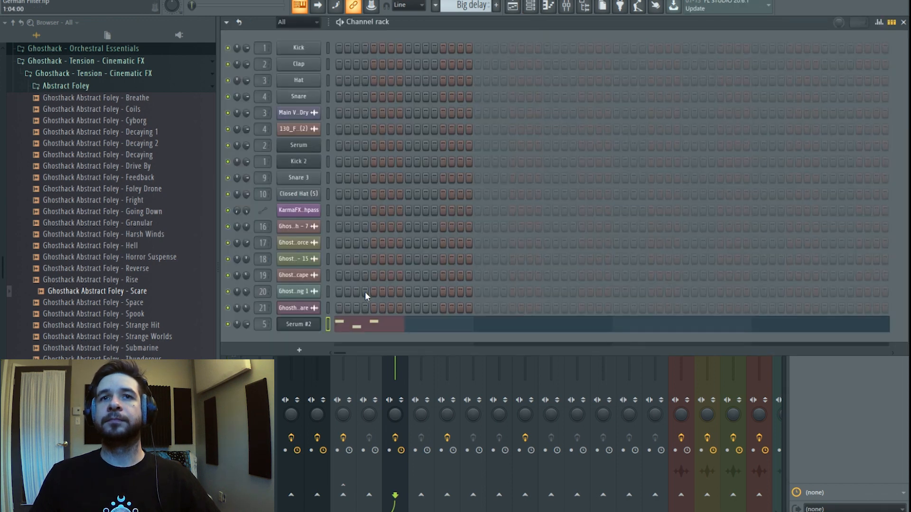
{"action": "left_click", "coordinate": [302, 328]}
{"action": "left_click", "coordinate": [448, 147]}
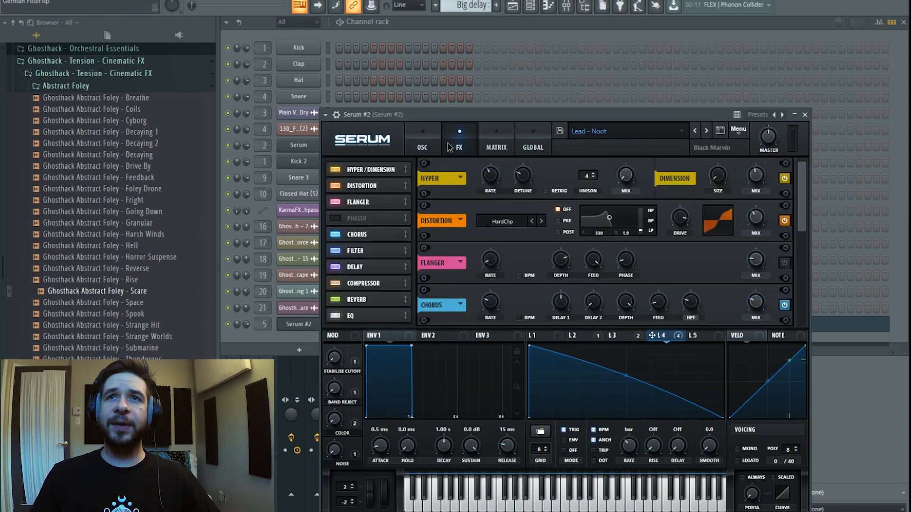
{"action": "left_click", "coordinate": [337, 266]}
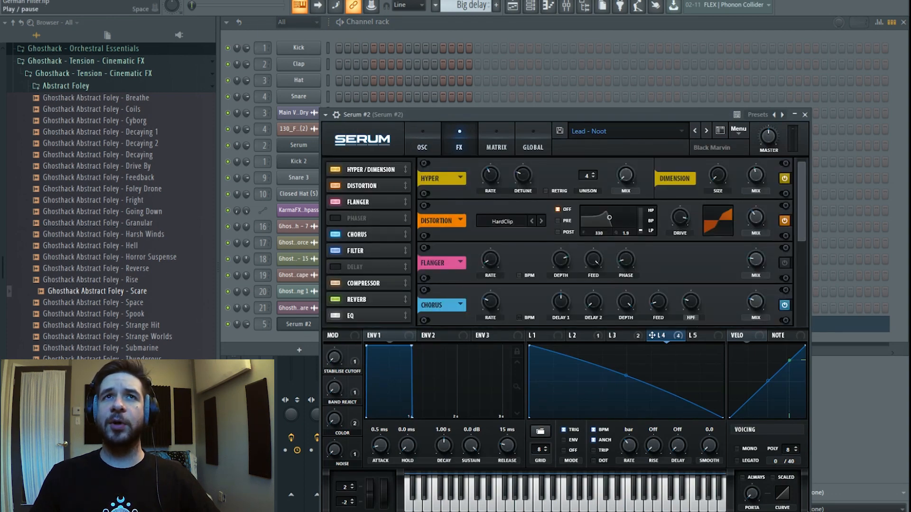
{"action": "left_click", "coordinate": [575, 6]}
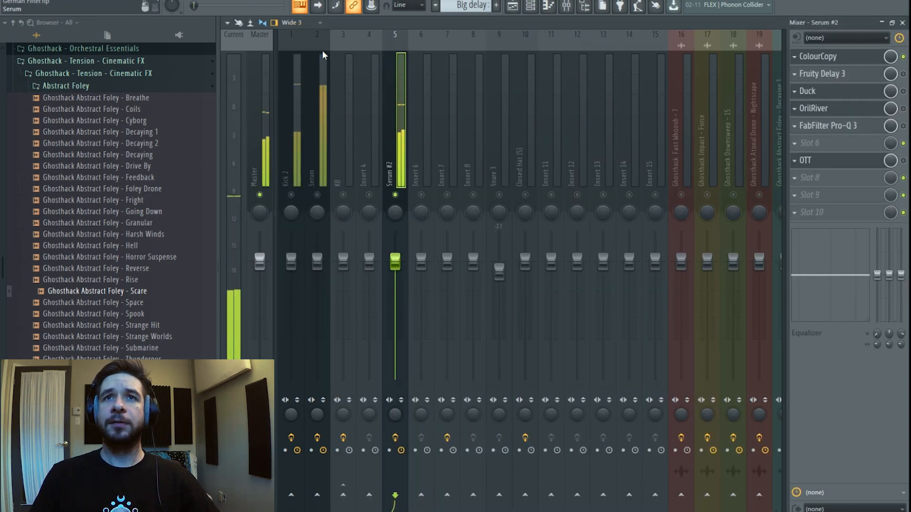
{"action": "left_click", "coordinate": [531, 6]}
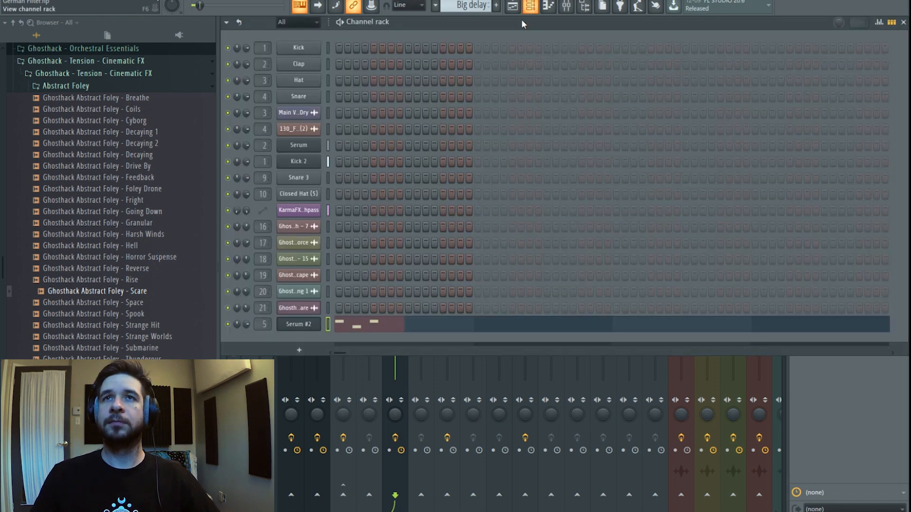
Turn Serum #2's built-in delay back on from its FX page.
{"action": "left_click", "coordinate": [304, 328]}
{"action": "left_click", "coordinate": [448, 147]}
{"action": "left_click", "coordinate": [345, 268]}
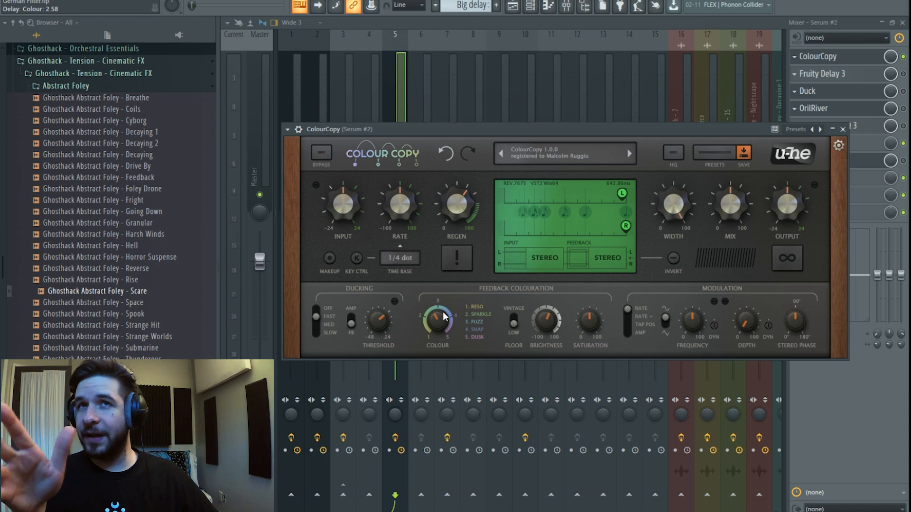
In ColourCopy, lower Colour to about 2.5, set Brightness to 32 and the left tap to 98.
{"action": "left_click_drag", "start_coordinate": [442, 312], "coordinate": [440, 323]}
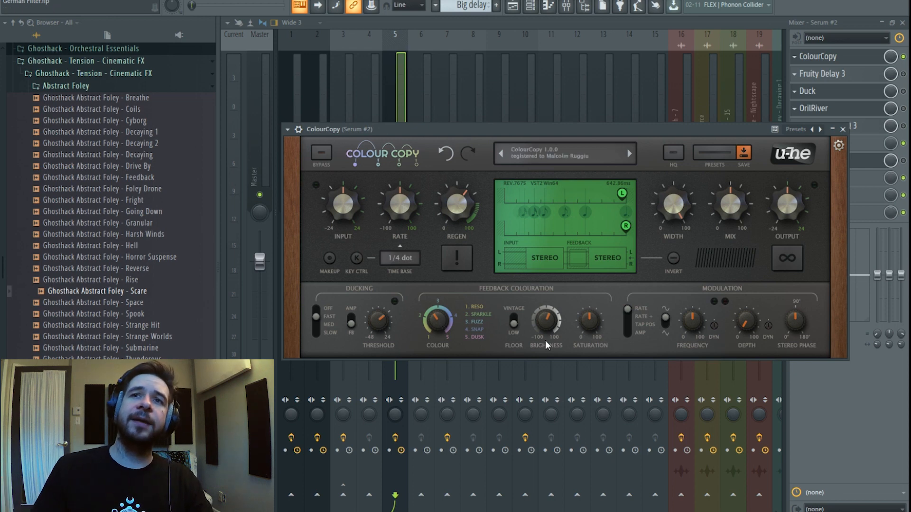
{"action": "mouse_move", "coordinate": [552, 322]}
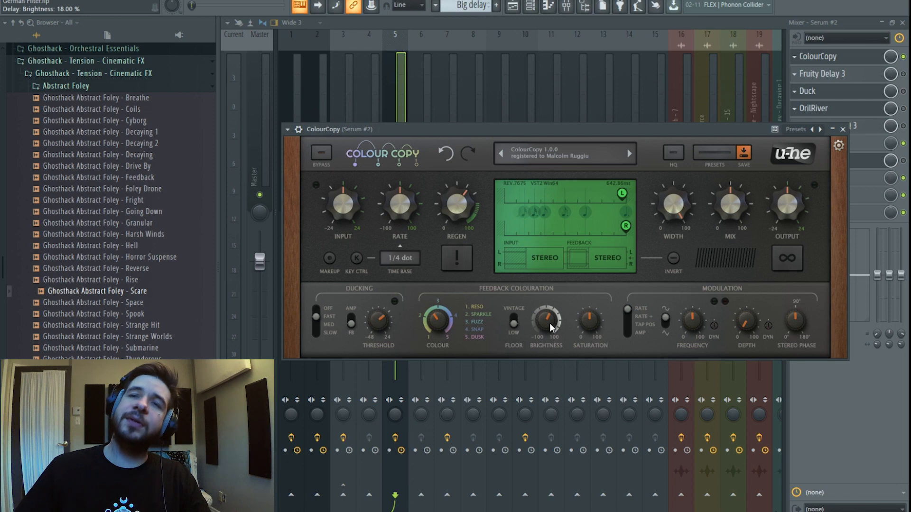
{"action": "mouse_move", "coordinate": [549, 323]}
{"action": "left_mouse_down"}
{"action": "mouse_move", "coordinate": [542, 339]}
{"action": "mouse_move", "coordinate": [542, 332]}
{"action": "left_mouse_up"}
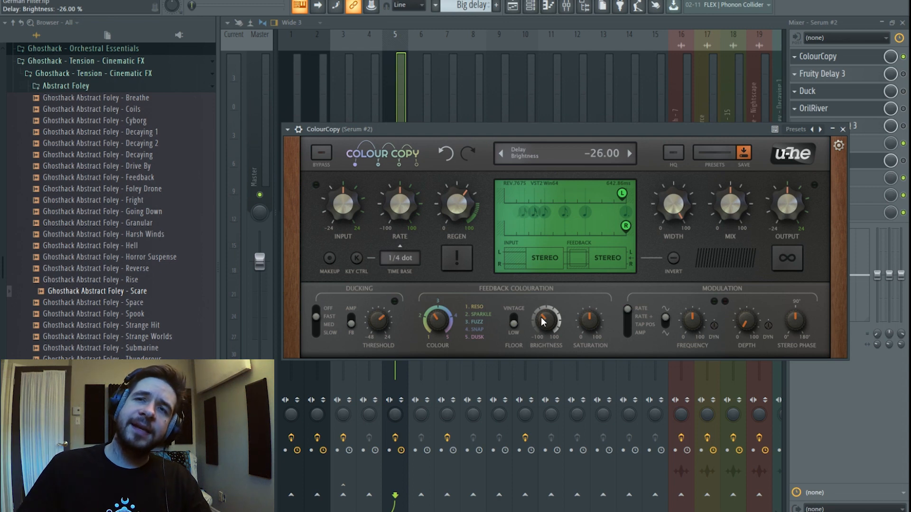
{"action": "left_click_drag", "start_coordinate": [545, 327], "coordinate": [553, 306]}
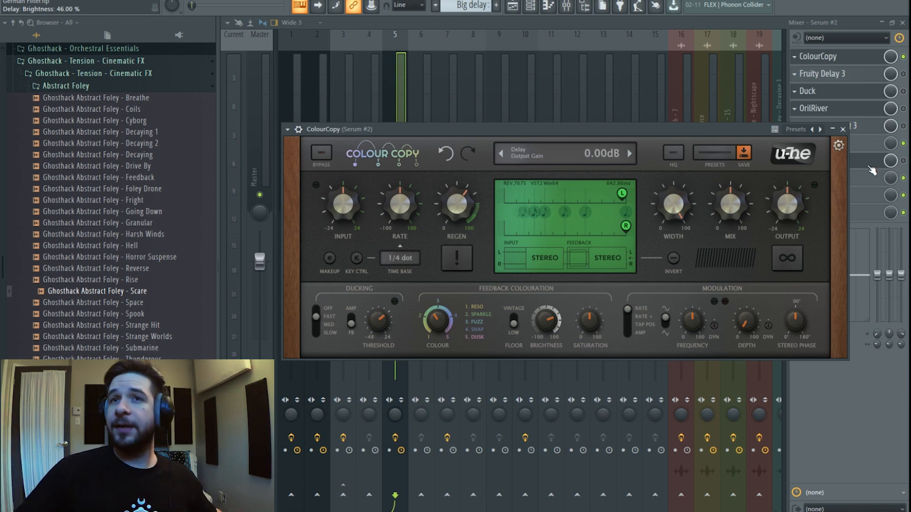
{"action": "left_click_drag", "start_coordinate": [549, 326], "coordinate": [548, 331]}
{"action": "left_click_drag", "start_coordinate": [622, 195], "coordinate": [625, 202]}
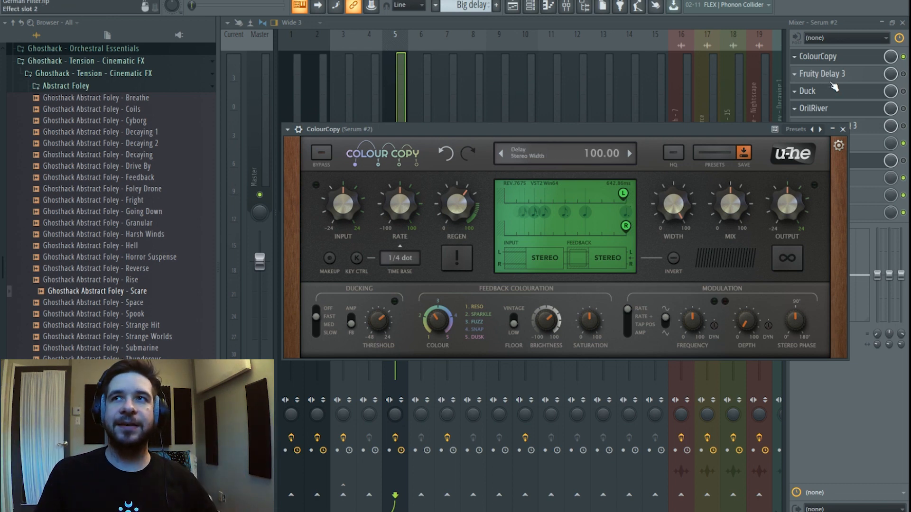
Open Fruity Delay 3 and lengthen its delay time from 3:0 to 5:0.
{"action": "left_click", "coordinate": [873, 75]}
{"action": "left_click", "coordinate": [873, 74]}
{"action": "left_click", "coordinate": [873, 75]}
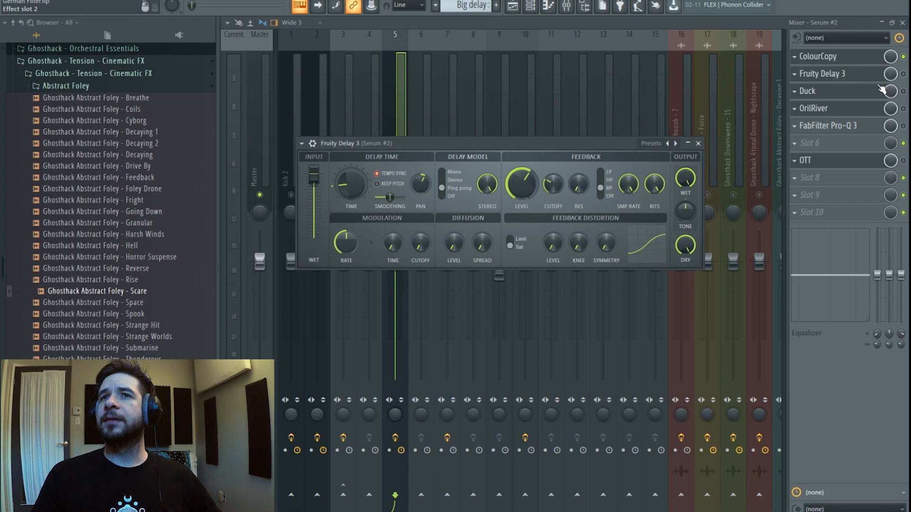
{"action": "left_click", "coordinate": [873, 74]}
{"action": "left_click", "coordinate": [873, 74]}
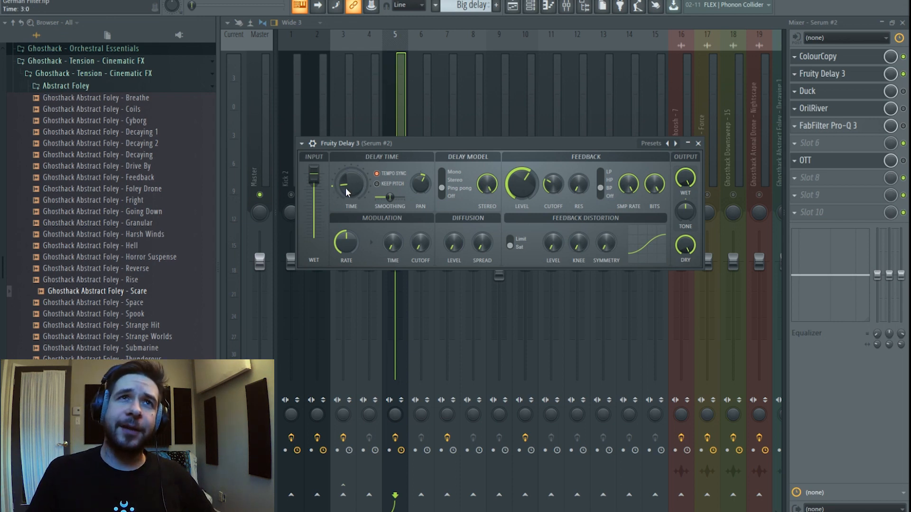
{"action": "mouse_move", "coordinate": [349, 191]}
{"action": "left_mouse_down"}
{"action": "mouse_move", "coordinate": [349, 180]}
{"action": "mouse_move", "coordinate": [351, 200]}
{"action": "left_mouse_up"}
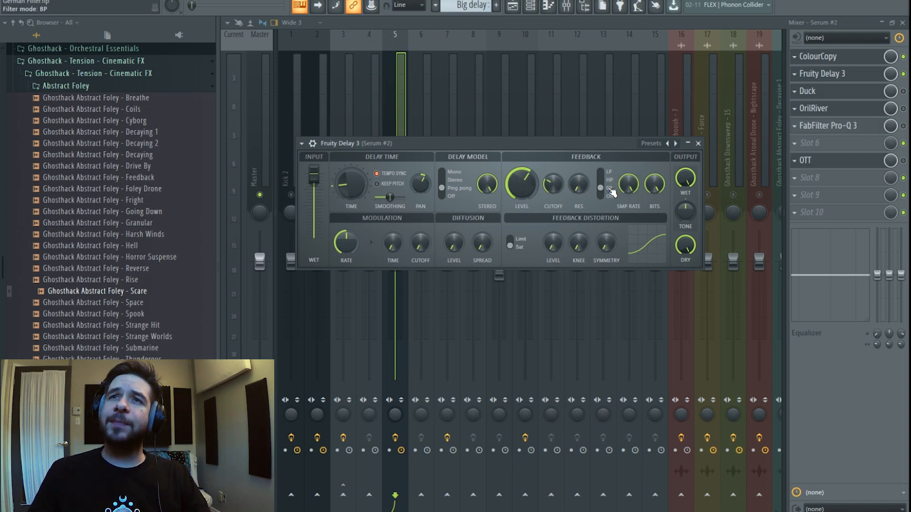
Bypass ColourCopy, audition the delay with playback, then close Fruity Delay 3.
{"action": "left_click", "coordinate": [903, 57]}
{"action": "left_click", "coordinate": [859, 75]}
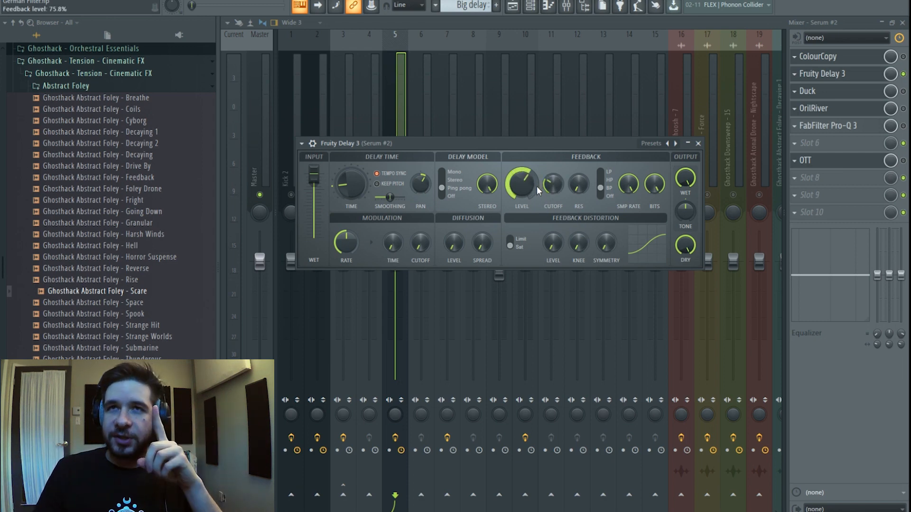
{"action": "key", "text": "space"}
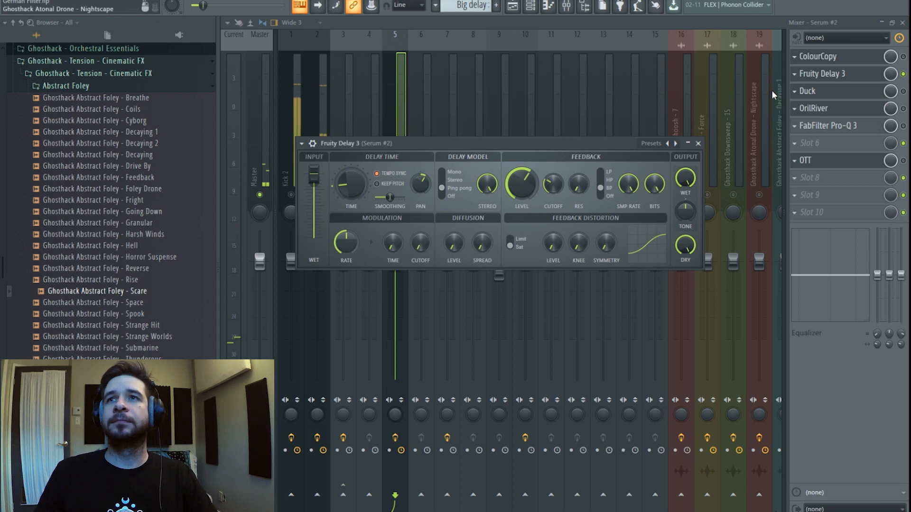
{"action": "left_click", "coordinate": [843, 73]}
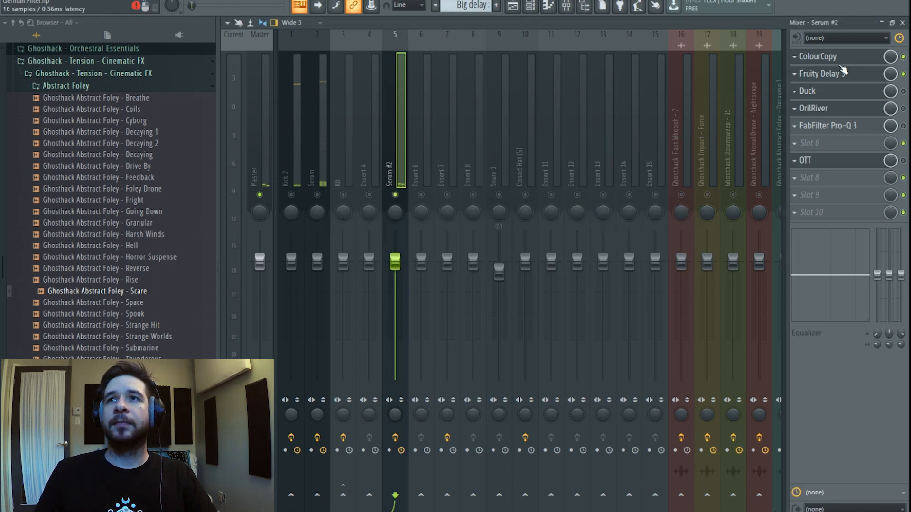
{"action": "key", "text": "space"}
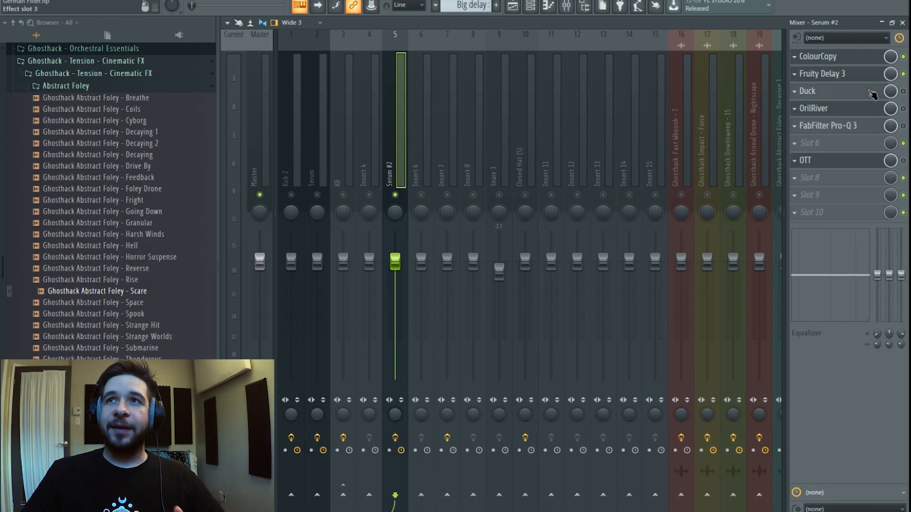
{"action": "left_click", "coordinate": [873, 94]}
{"action": "left_click", "coordinate": [863, 93]}
{"action": "left_click", "coordinate": [862, 94]}
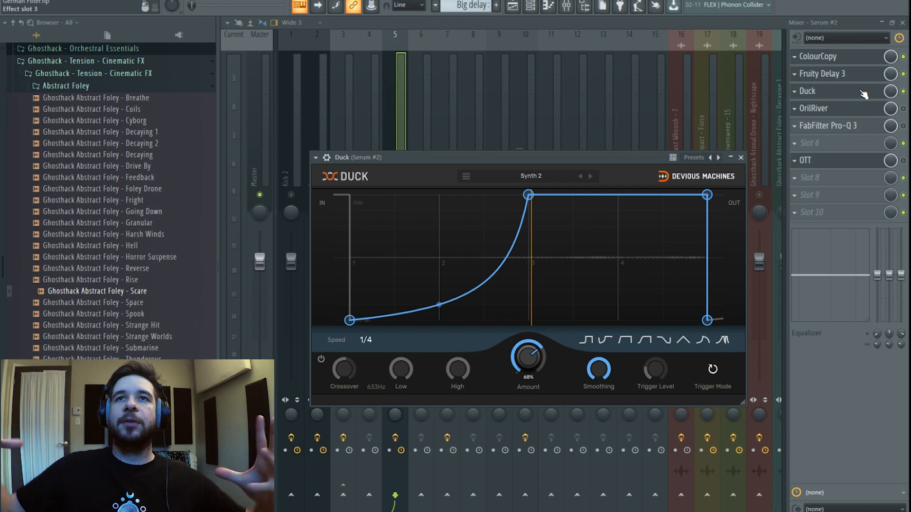
{"action": "left_click", "coordinate": [513, 5]}
{"action": "key", "text": "space"}
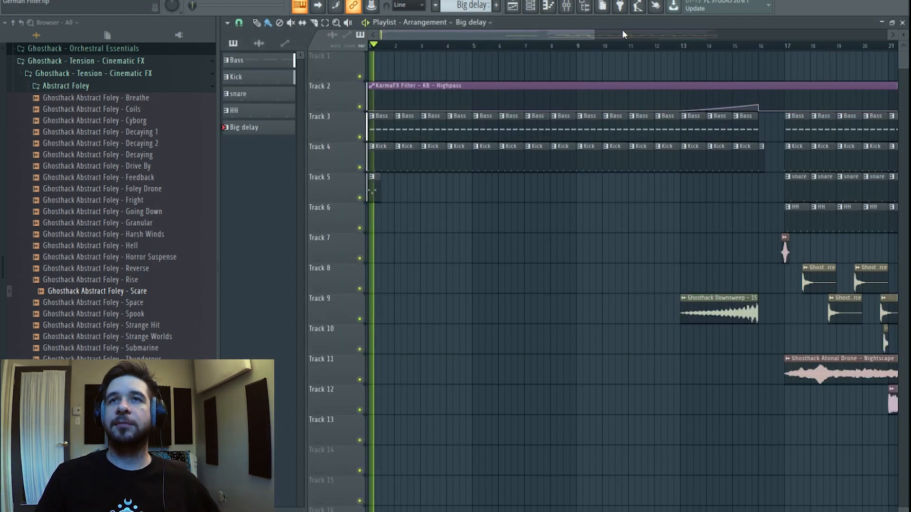
{"action": "left_click", "coordinate": [566, 5]}
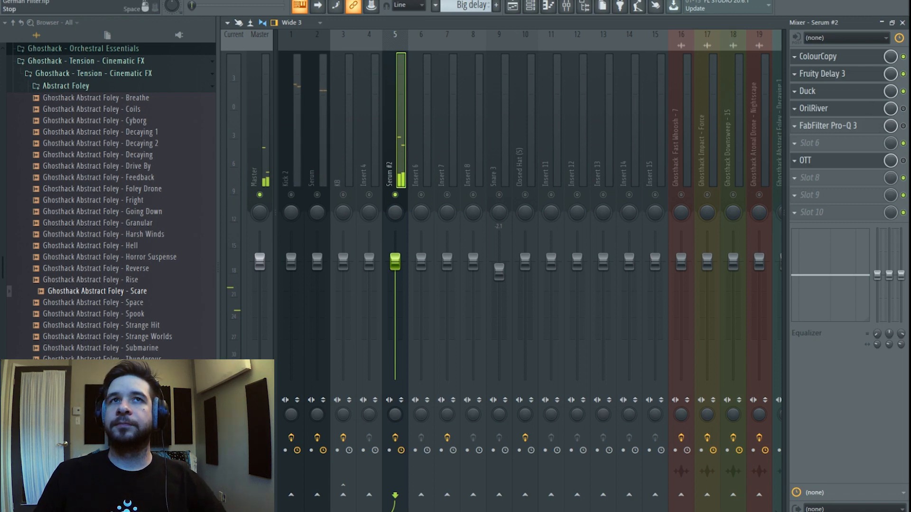
In OrilRiver, raise the low gain, set the low shelf to about 707 Hz, and resume playback.
{"action": "left_click", "coordinate": [813, 109]}
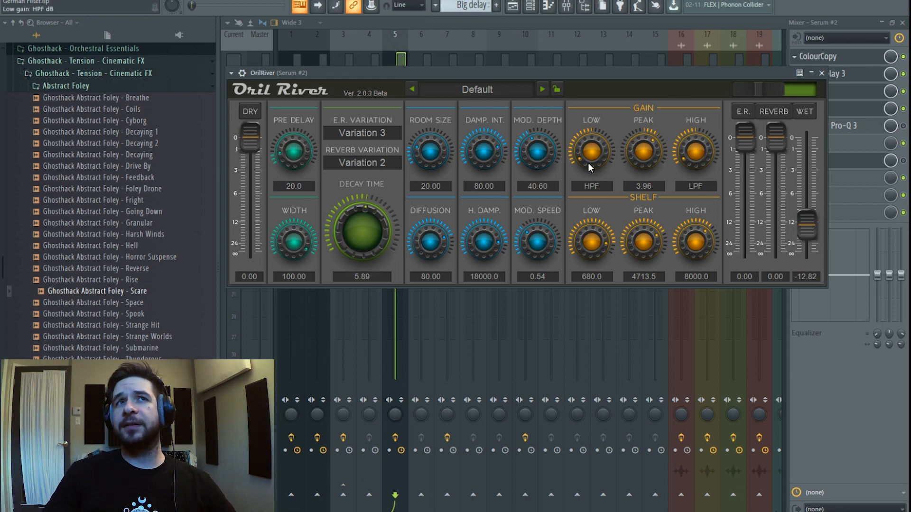
{"action": "left_click_drag", "start_coordinate": [591, 158], "coordinate": [593, 179]}
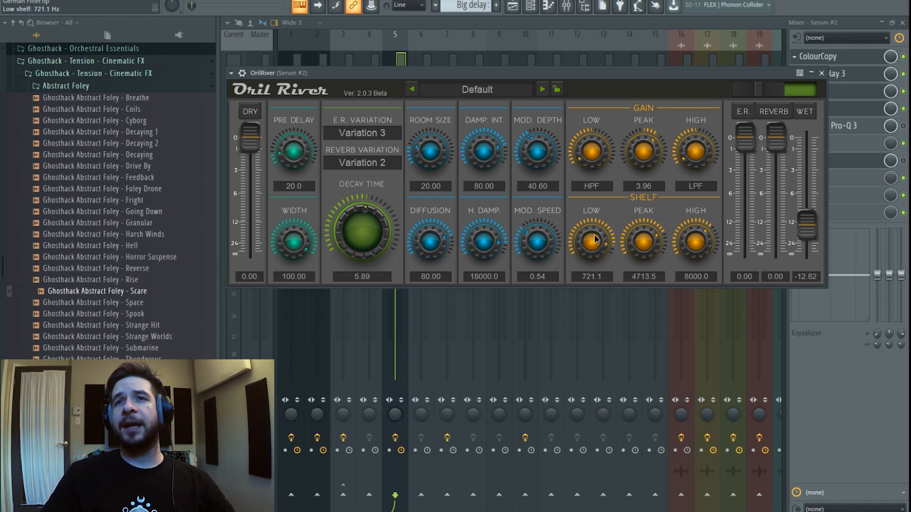
{"action": "left_click_drag", "start_coordinate": [596, 249], "coordinate": [597, 252]}
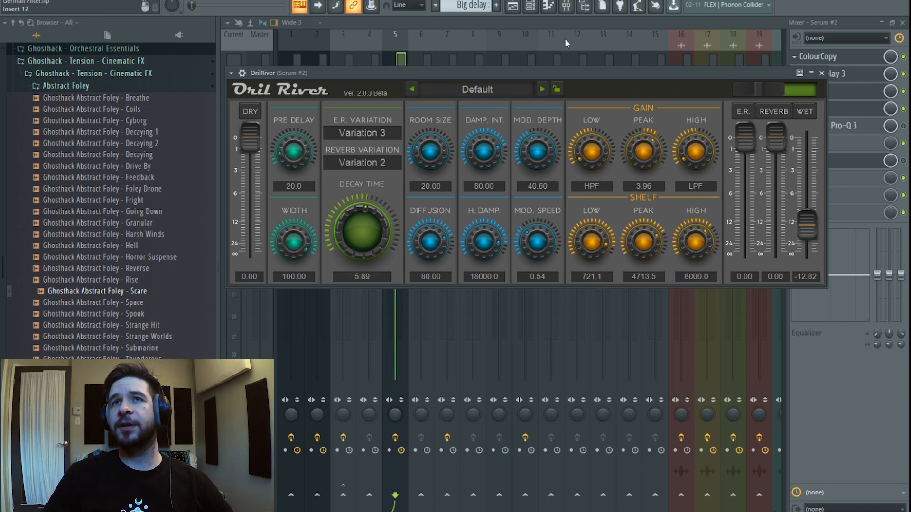
{"action": "left_click", "coordinate": [565, 24]}
{"action": "key", "text": "space"}
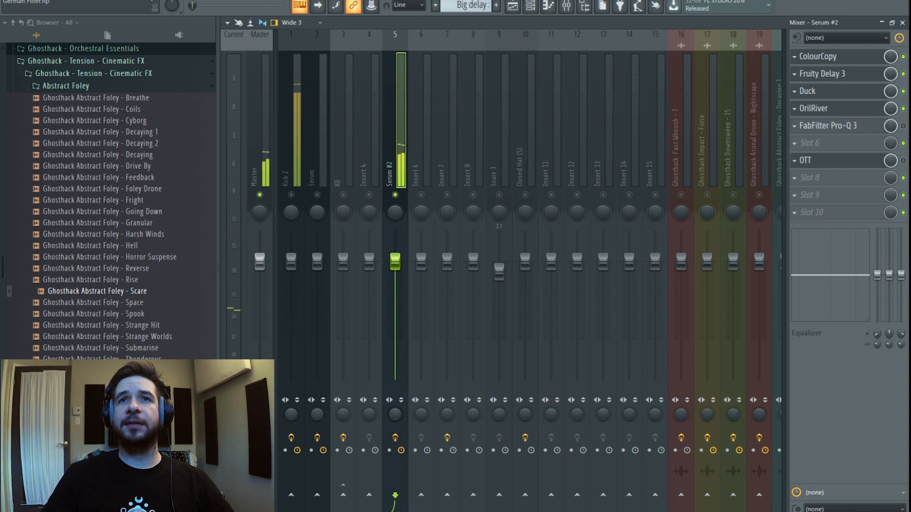
A/B the lead by toggling OrilRiver off and on, then open the first Pro-Q 3.
{"action": "left_click", "coordinate": [903, 109]}
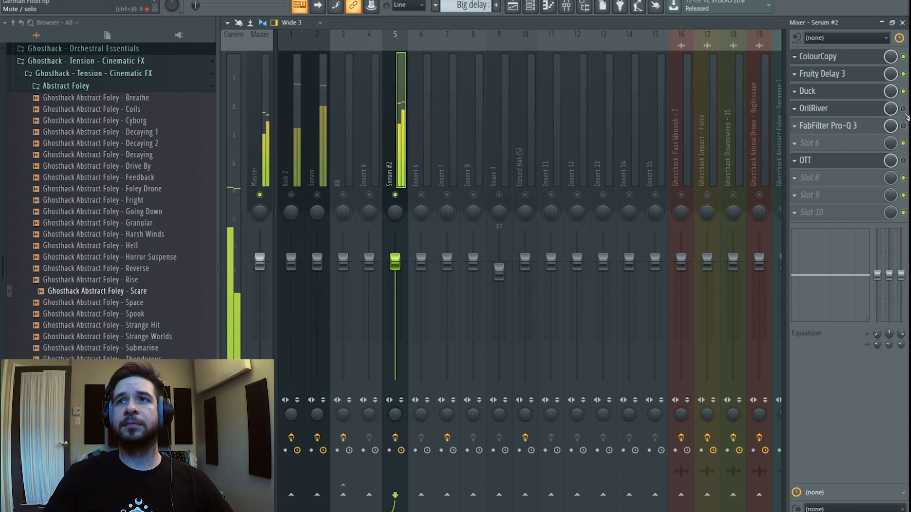
{"action": "left_click", "coordinate": [903, 108]}
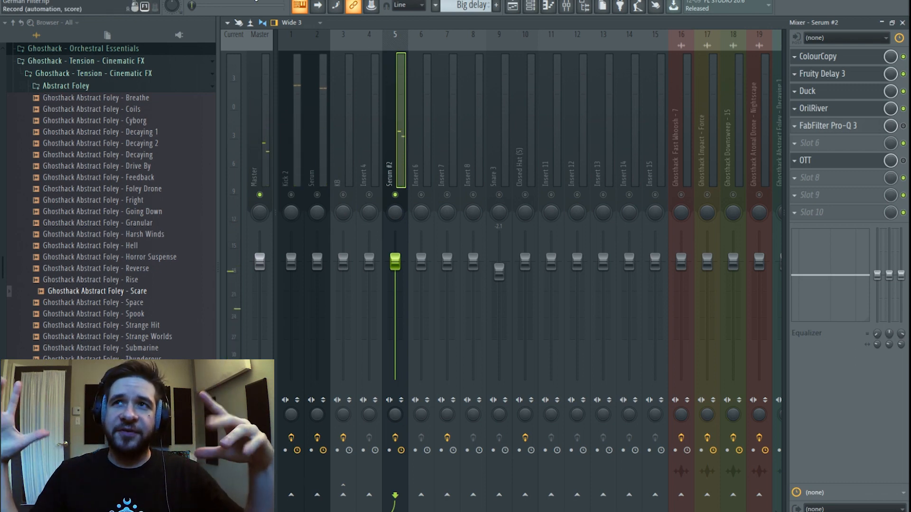
{"action": "left_click", "coordinate": [859, 131]}
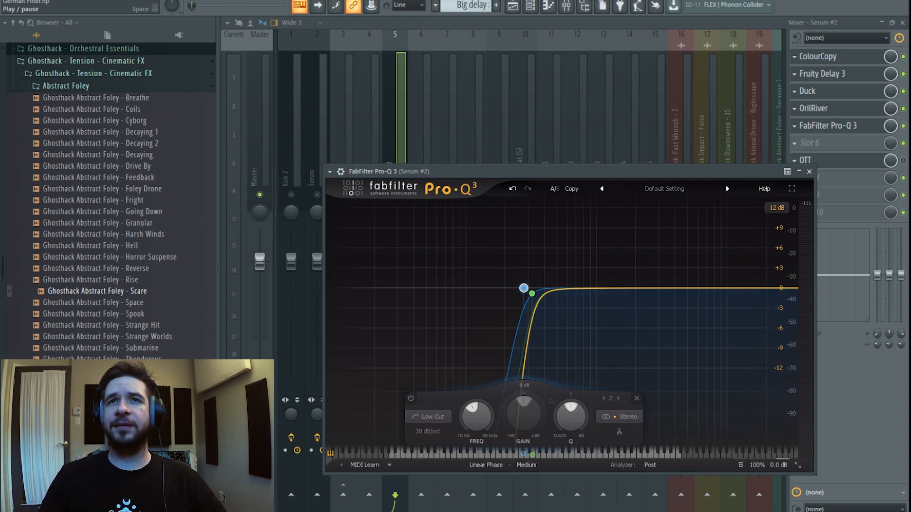
Start playback and add a Pro-Q 3 bell cutting about 6 dB at 705 Hz.
{"action": "key", "text": "space"}
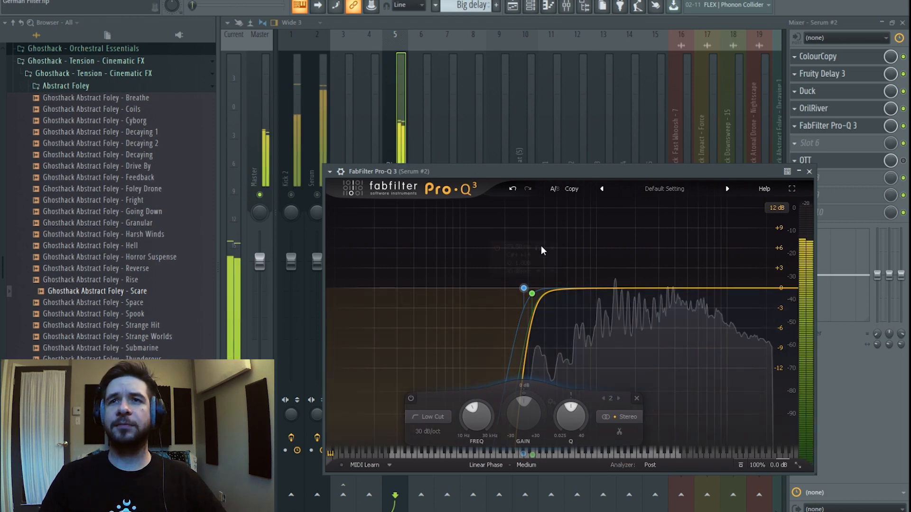
{"action": "left_click_drag", "start_coordinate": [577, 288], "coordinate": [593, 257]}
{"action": "left_click_drag", "start_coordinate": [585, 403], "coordinate": [579, 400]}
{"action": "scroll", "coordinate": [574, 403], "scroll_direction": "down", "scroll_amount": 9}
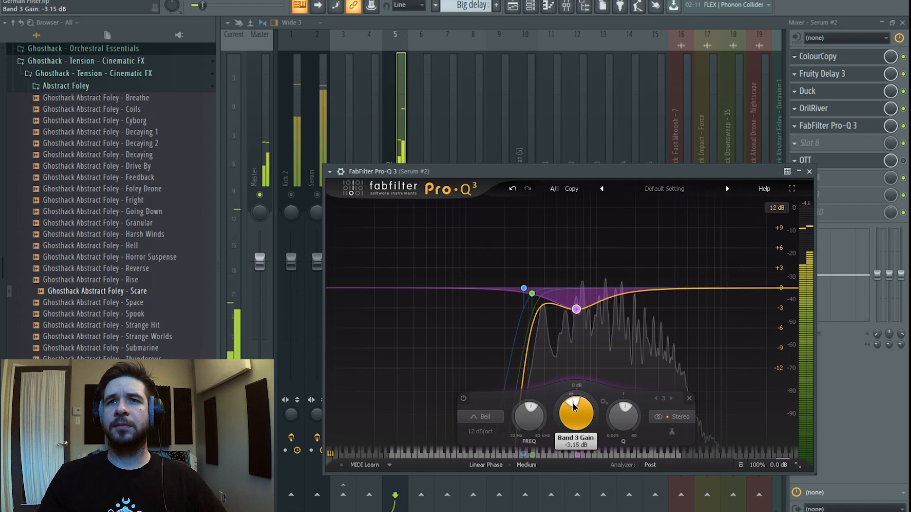
{"action": "scroll", "coordinate": [643, 402], "scroll_direction": "up", "scroll_amount": 5}
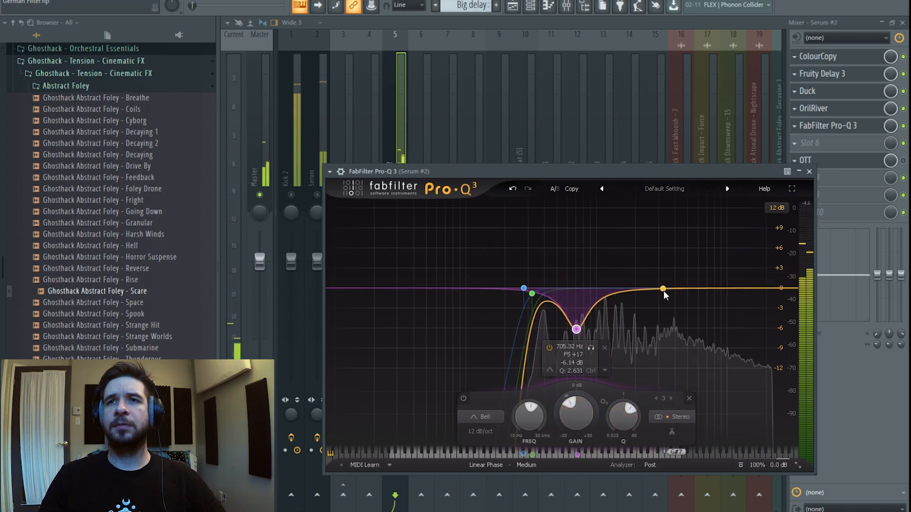
{"action": "left_click", "coordinate": [640, 303]}
Add a second bell cutting about 4.4 dB near 2 kHz, then close the EQ.
{"action": "mouse_move", "coordinate": [643, 295]}
{"action": "left_mouse_down"}
{"action": "mouse_move", "coordinate": [653, 266]}
{"action": "mouse_move", "coordinate": [687, 284]}
{"action": "mouse_move", "coordinate": [638, 312]}
{"action": "left_mouse_up"}
{"action": "scroll", "coordinate": [657, 307], "scroll_direction": "up", "scroll_amount": 5}
{"action": "scroll", "coordinate": [656, 307], "scroll_direction": "down", "scroll_amount": 1}
{"action": "scroll", "coordinate": [639, 312], "scroll_direction": "down", "scroll_amount": 6}
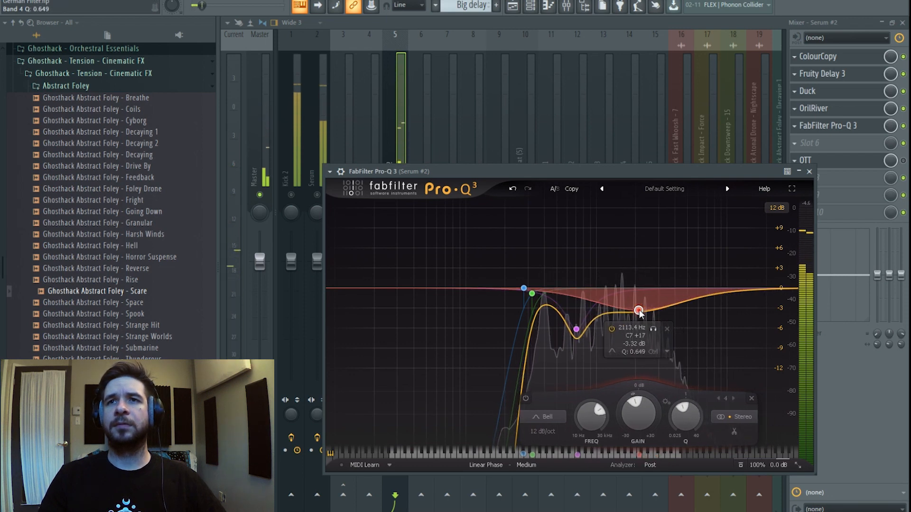
{"action": "left_click_drag", "start_coordinate": [638, 311], "coordinate": [640, 320]}
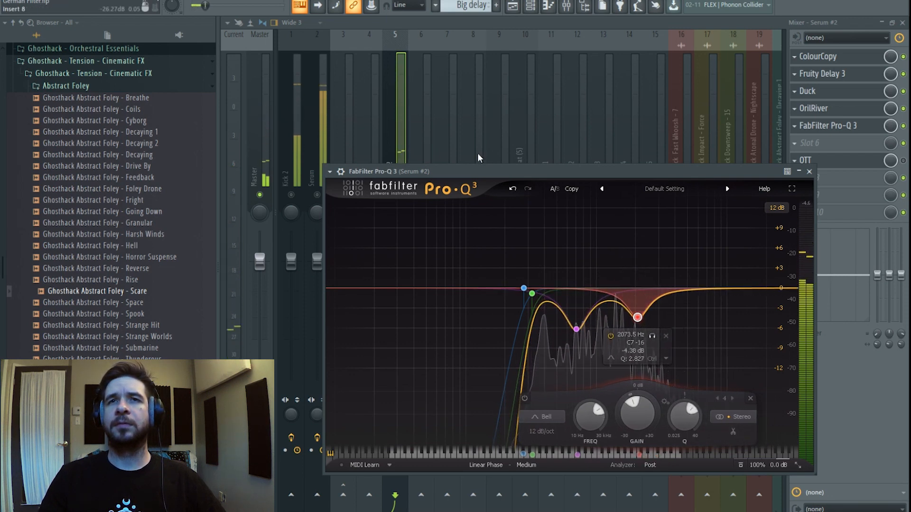
{"action": "left_click", "coordinate": [400, 135]}
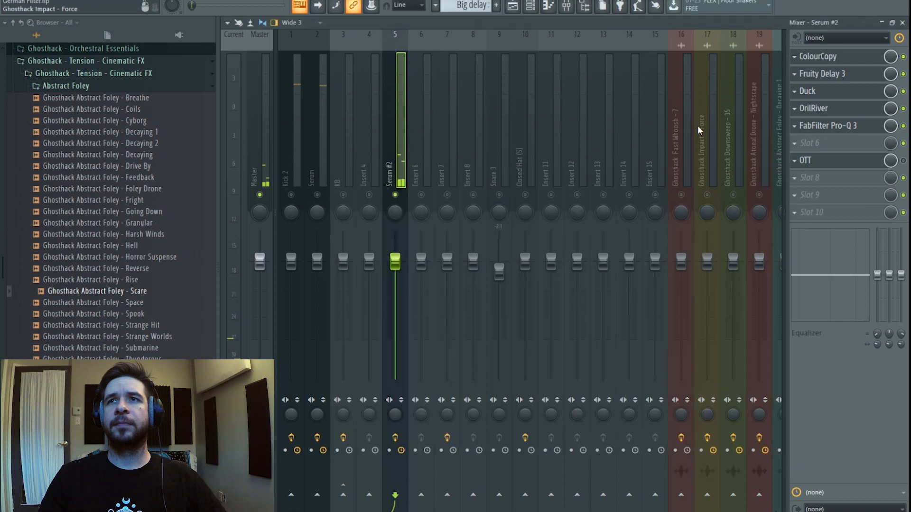
Re-enable Pro-Q 3 in slot 5 of the Serum #2 insert and play the song.
{"action": "left_click", "coordinate": [904, 126]}
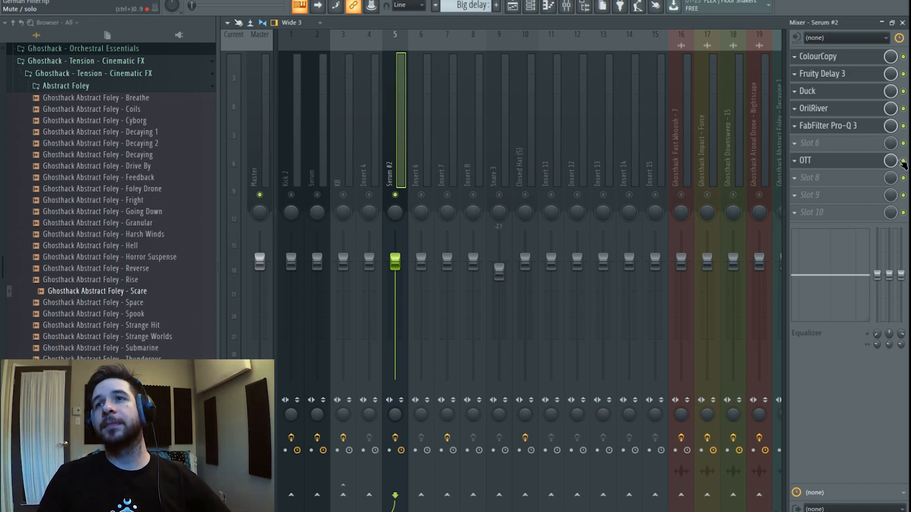
{"action": "key", "text": "space"}
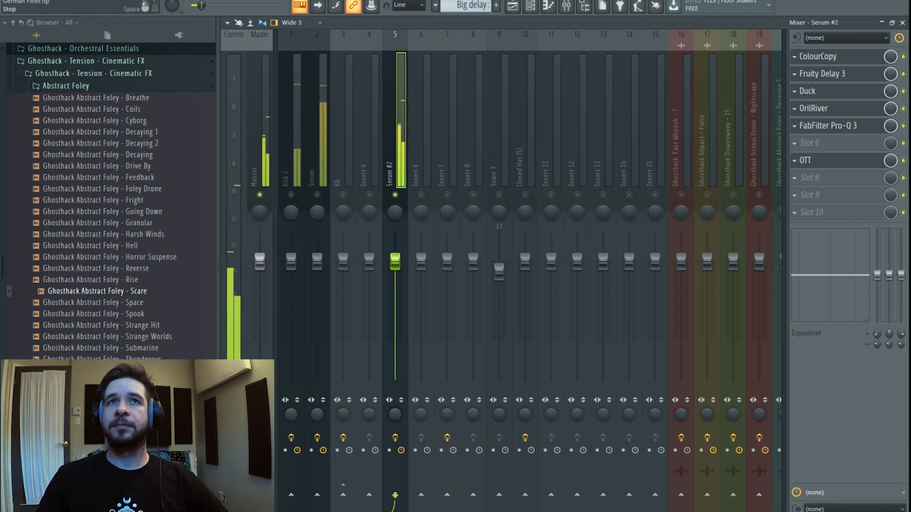
Load FabFilter Pro-Q 3 into slot 9 and add a 48 dB/oct low cut near 210 Hz.
{"action": "left_click", "coordinate": [852, 195]}
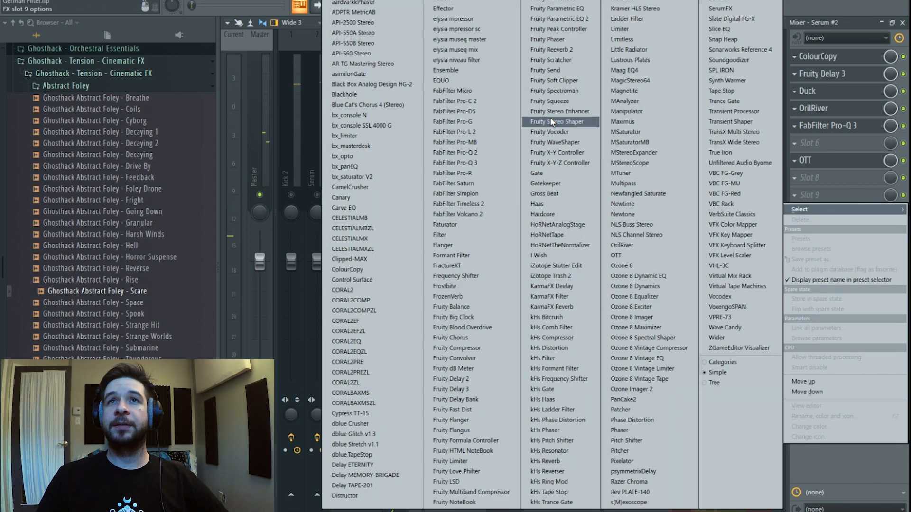
{"action": "left_click", "coordinate": [506, 166]}
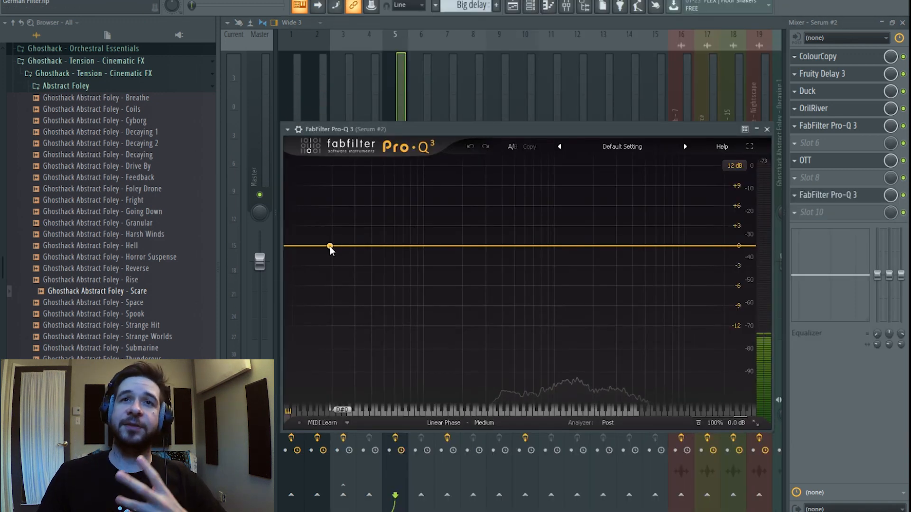
{"action": "double_click", "coordinate": [323, 246]}
{"action": "left_click_drag", "start_coordinate": [323, 246], "coordinate": [479, 254]}
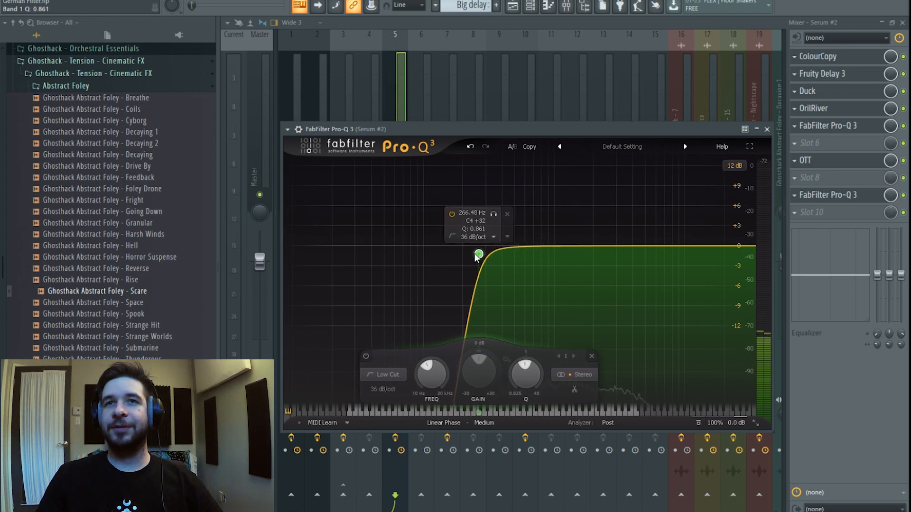
{"action": "left_click", "coordinate": [393, 117]}
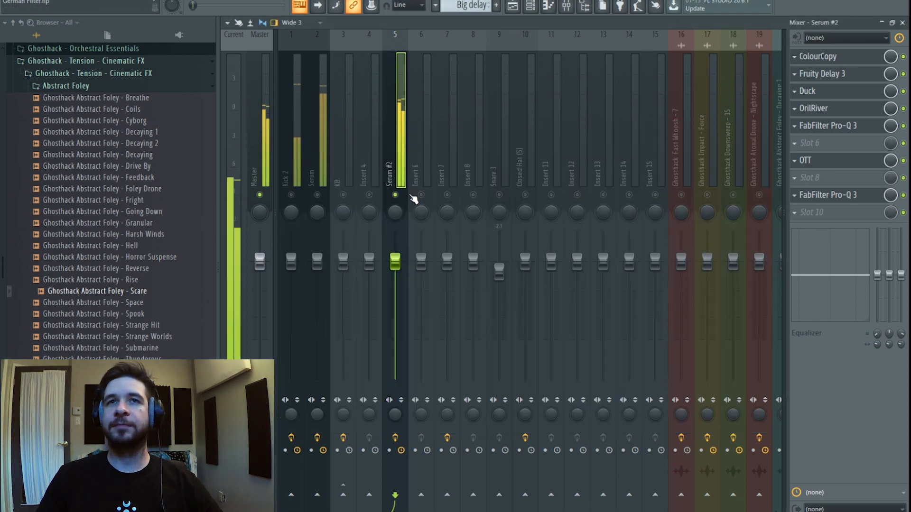
{"action": "left_click", "coordinate": [828, 195]}
{"action": "left_click_drag", "start_coordinate": [479, 255], "coordinate": [466, 254]}
{"action": "scroll", "coordinate": [465, 254], "scroll_direction": "up", "scroll_amount": 1}
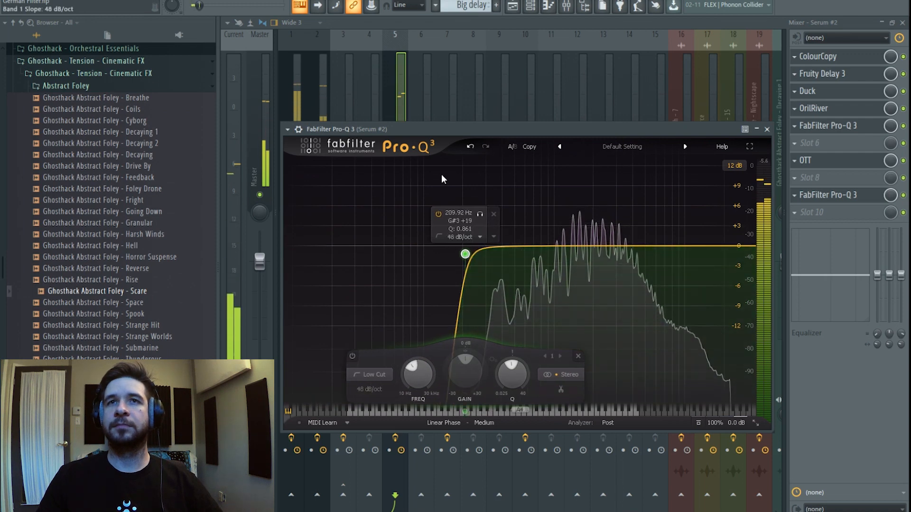
{"action": "left_click", "coordinate": [403, 102]}
Add a bell dip around 1.9 kHz to the second Pro-Q 3.
{"action": "left_click", "coordinate": [839, 197]}
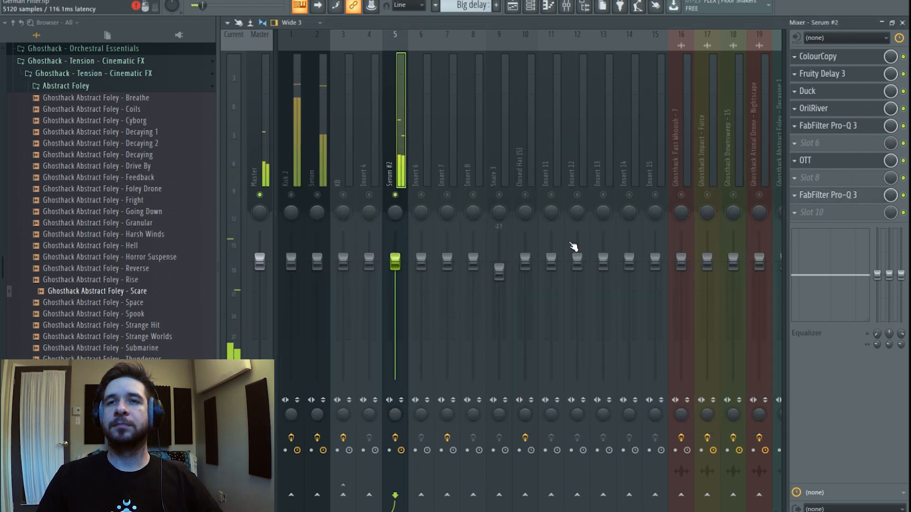
{"action": "left_click_drag", "start_coordinate": [588, 246], "coordinate": [587, 261]}
{"action": "scroll", "coordinate": [588, 262], "scroll_direction": "up", "scroll_amount": 3}
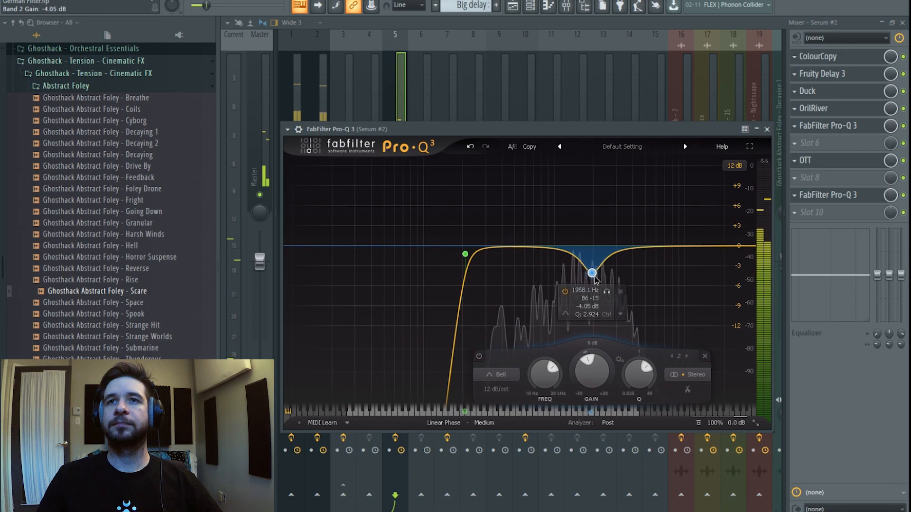
{"action": "left_click", "coordinate": [404, 109]}
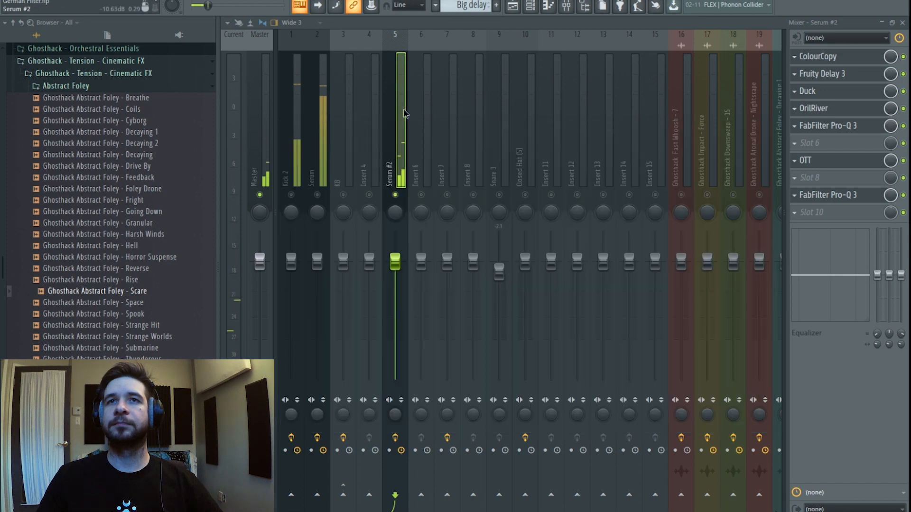
Unsolo Serum #2, lower Duck's amount from 68% to about 40%, and bring up Fruity Delay 3.
{"action": "right_click", "coordinate": [395, 195]}
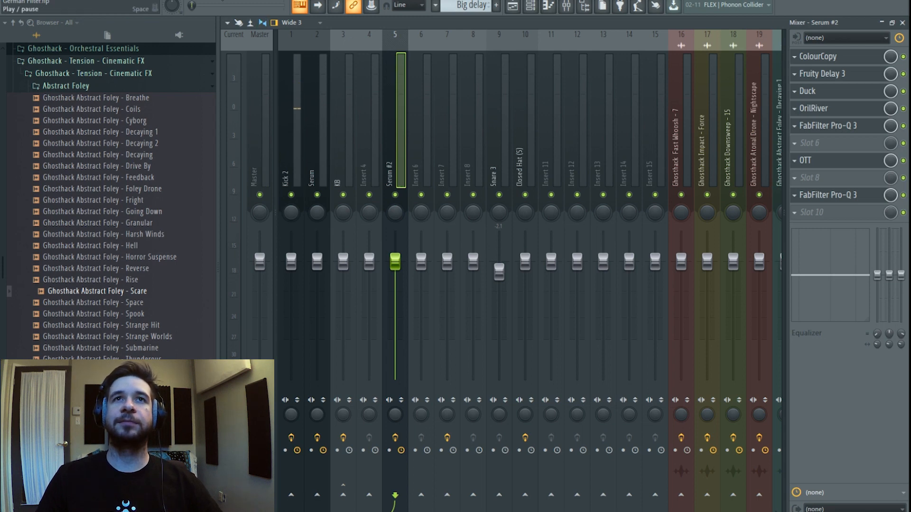
{"action": "key", "text": "space"}
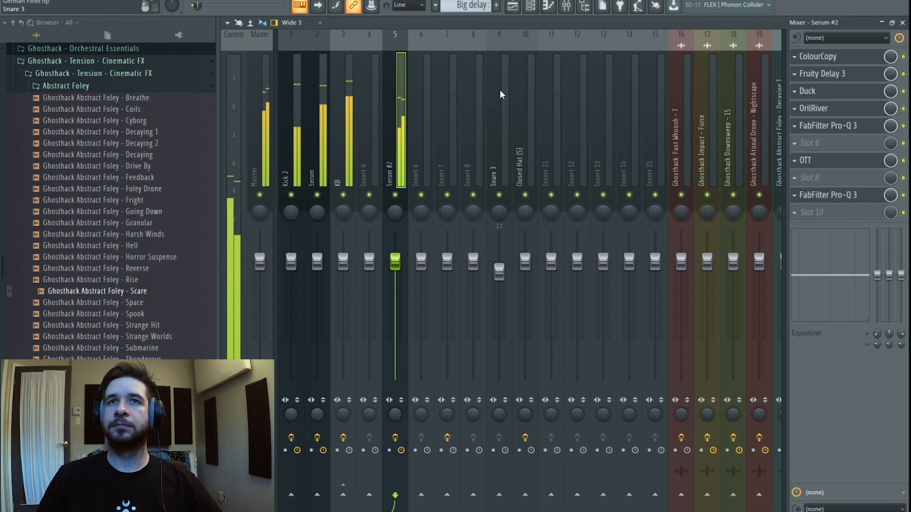
{"action": "left_click", "coordinate": [812, 91]}
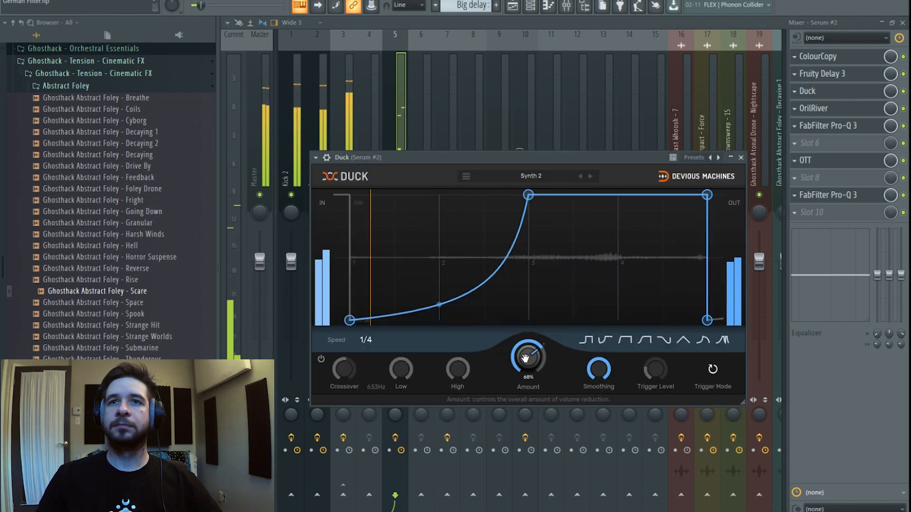
{"action": "left_click_drag", "start_coordinate": [527, 356], "coordinate": [526, 368]}
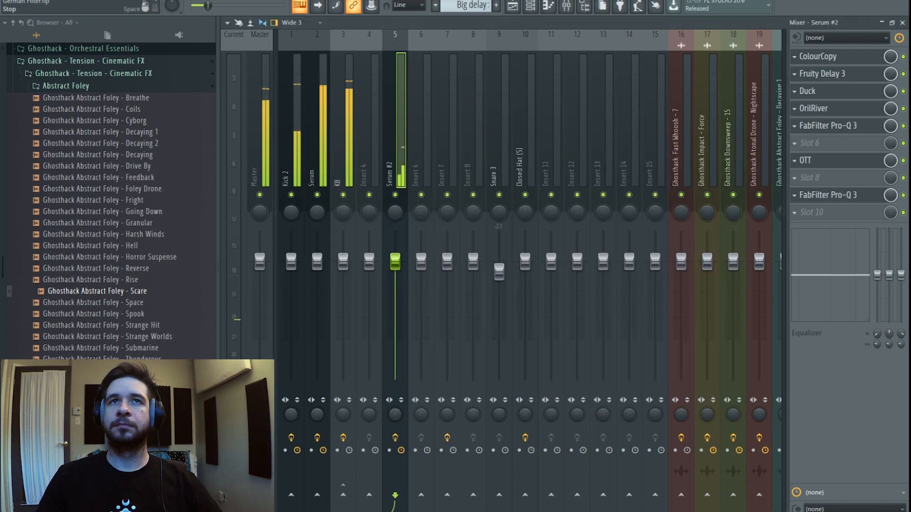
{"action": "key", "text": "space"}
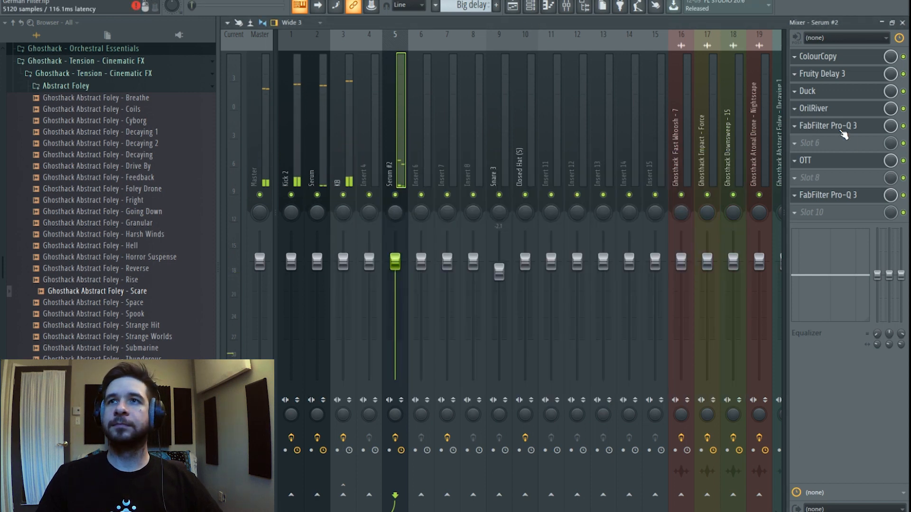
{"action": "left_click", "coordinate": [835, 73]}
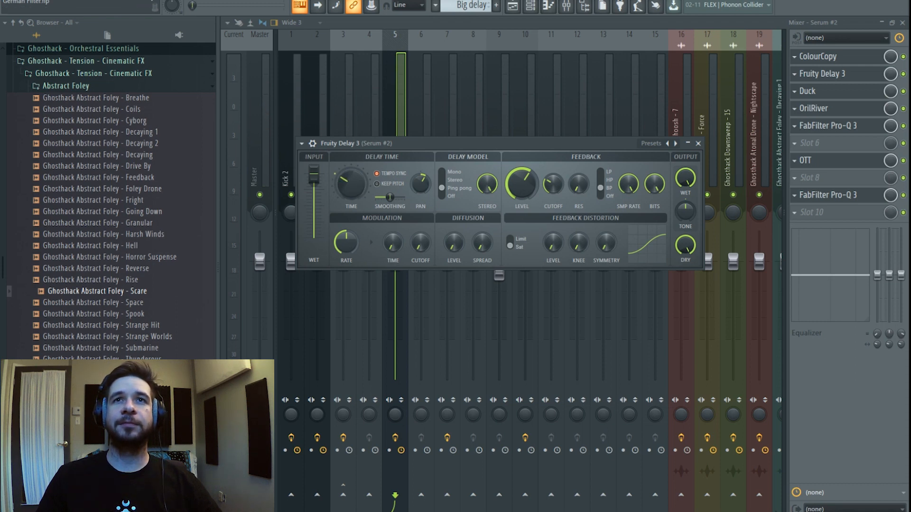
{"action": "key", "text": "space"}
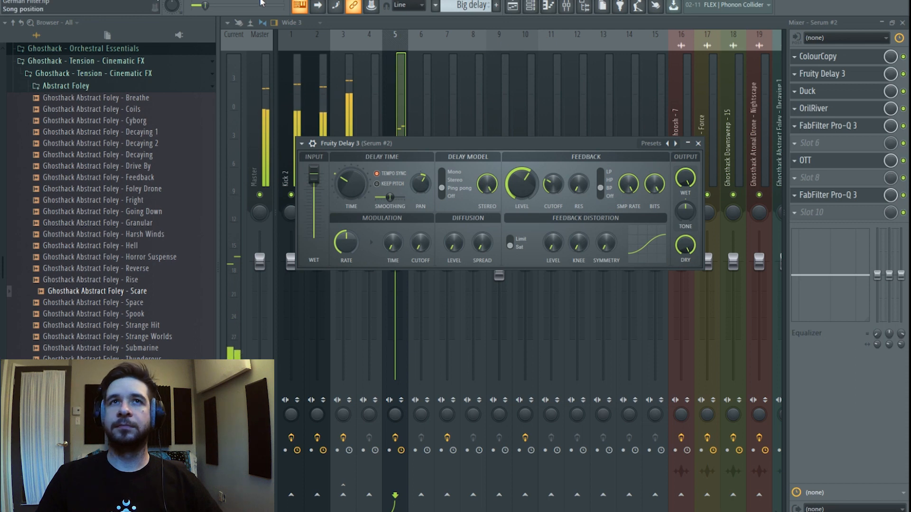
{"action": "key", "text": "space"}
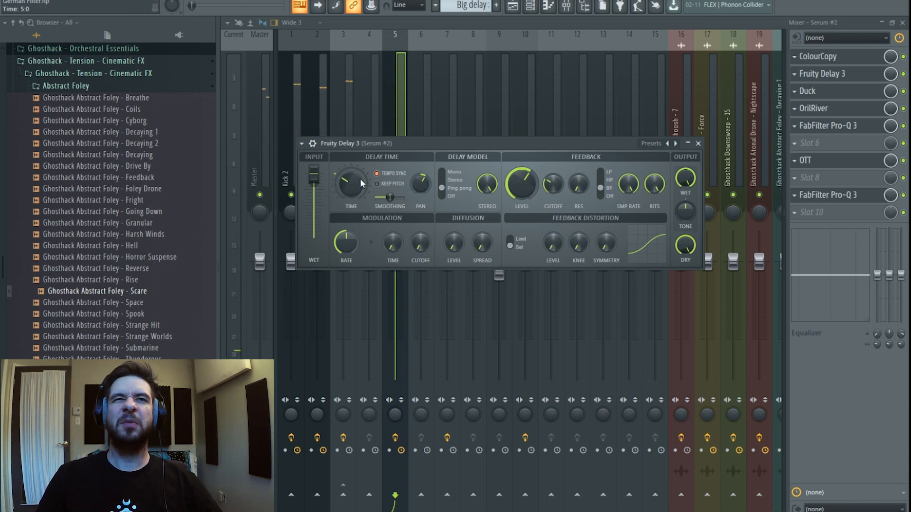